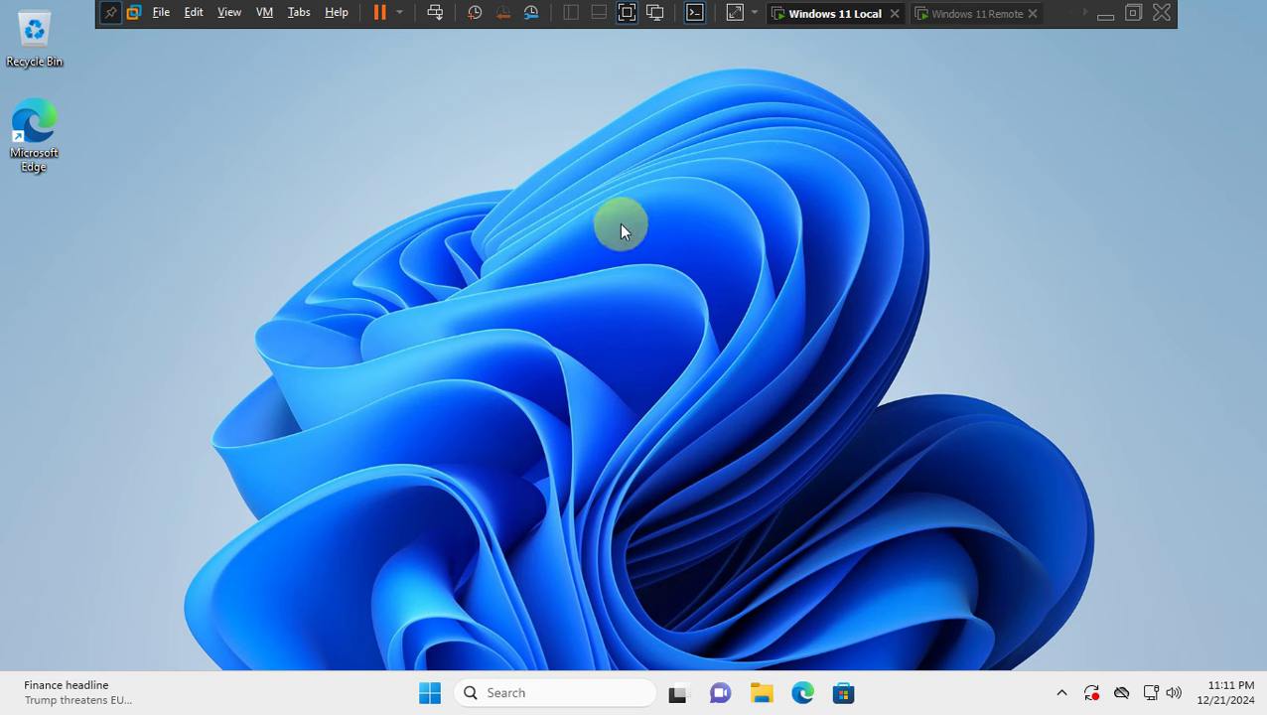
Switch to the Windows 11 Remote virtual machine and search for "remote desktop" on it
left_click(987, 17)
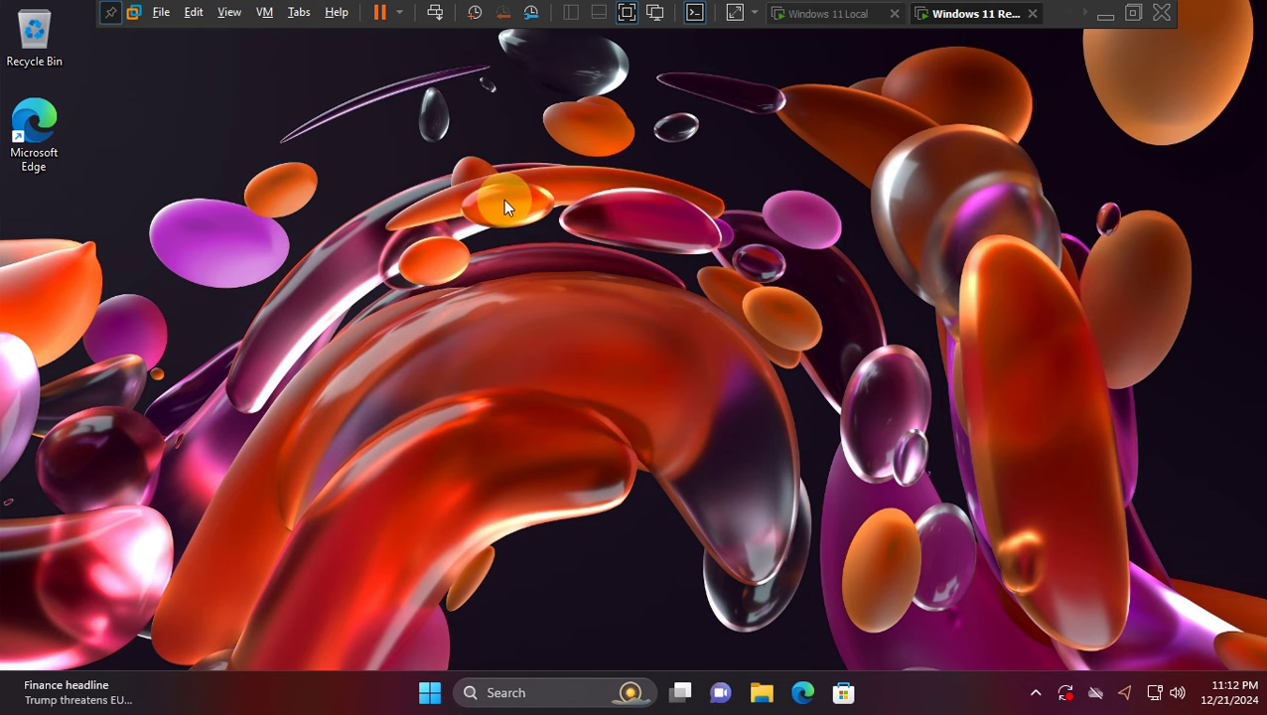
key("super")
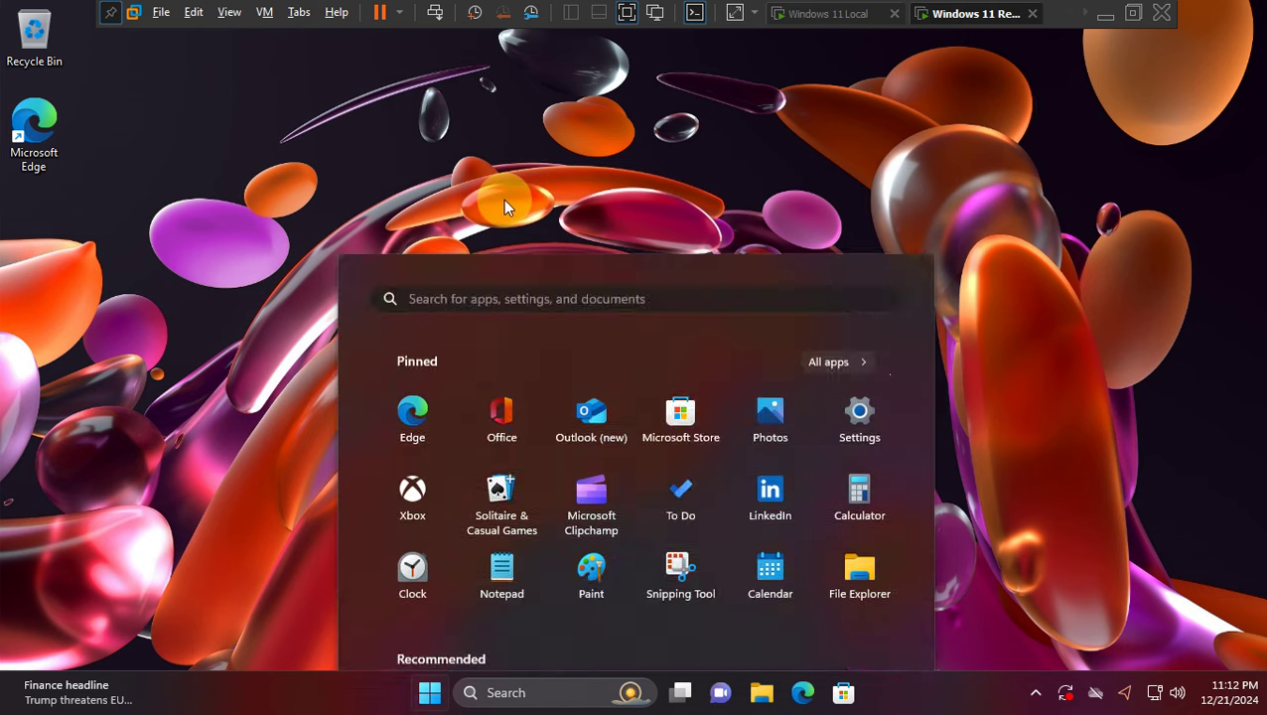
type("desktop")
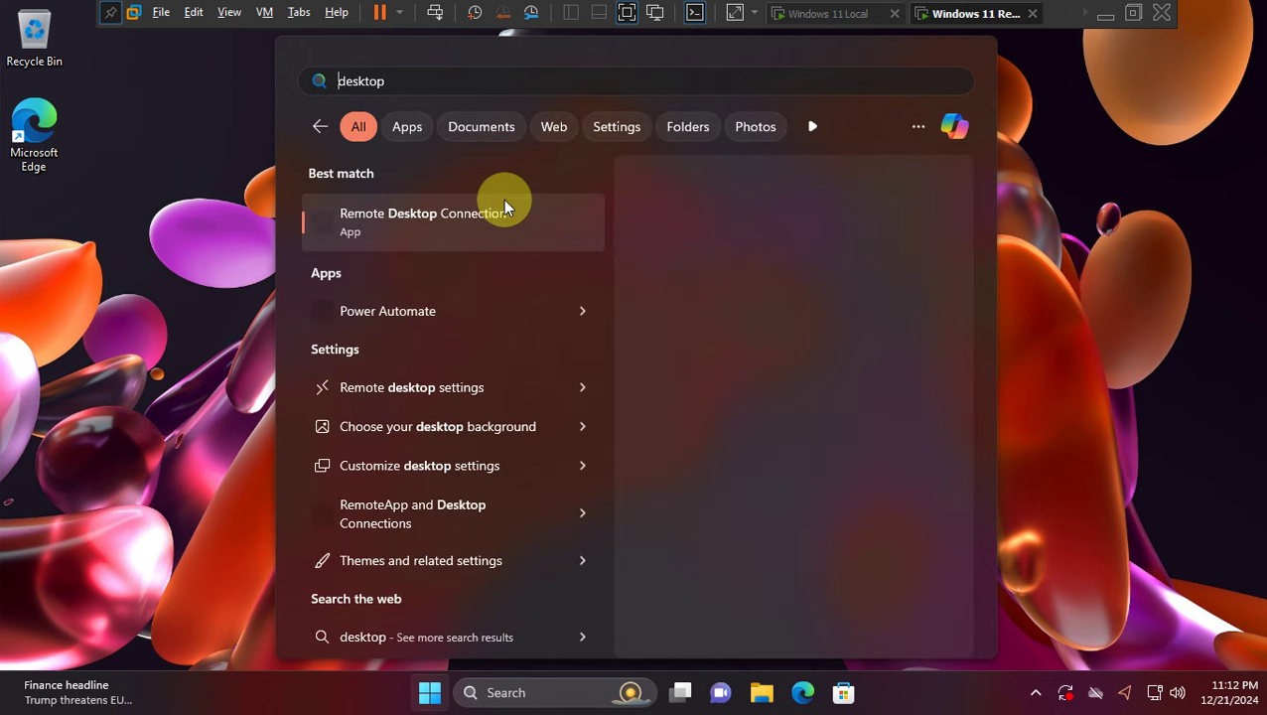
type(" remote")
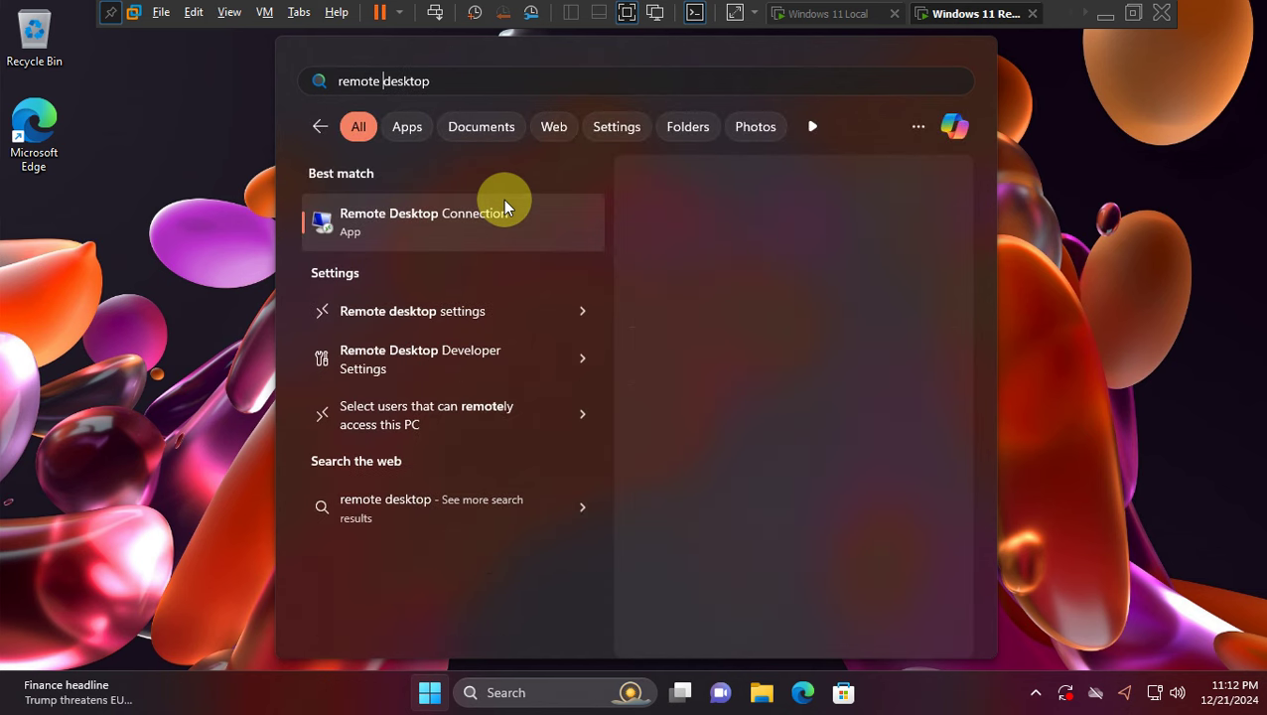
key("Right")
key("Right")
key("Right")
key("Right")
key("Right")
key("Right")
key("Right")
key("Right")
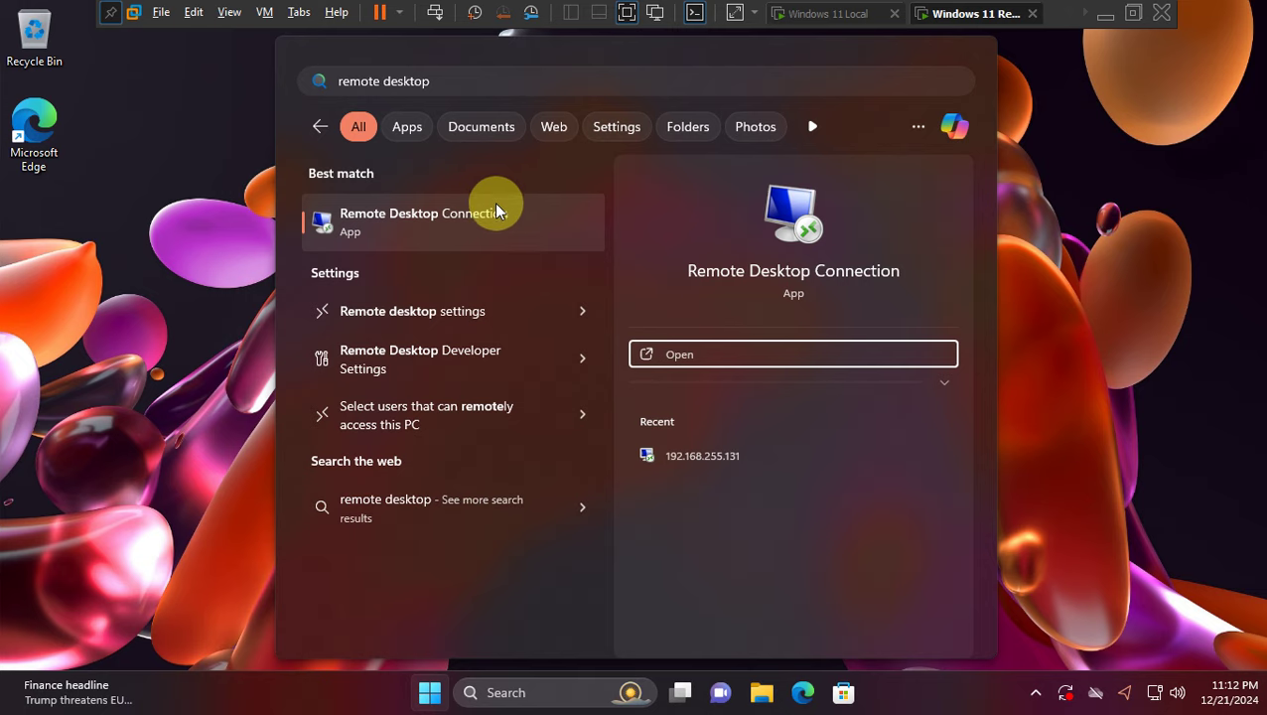
Refine the search to find Remote desktop settings, open them and enable Remote Desktop on this PC
left_click(456, 84)
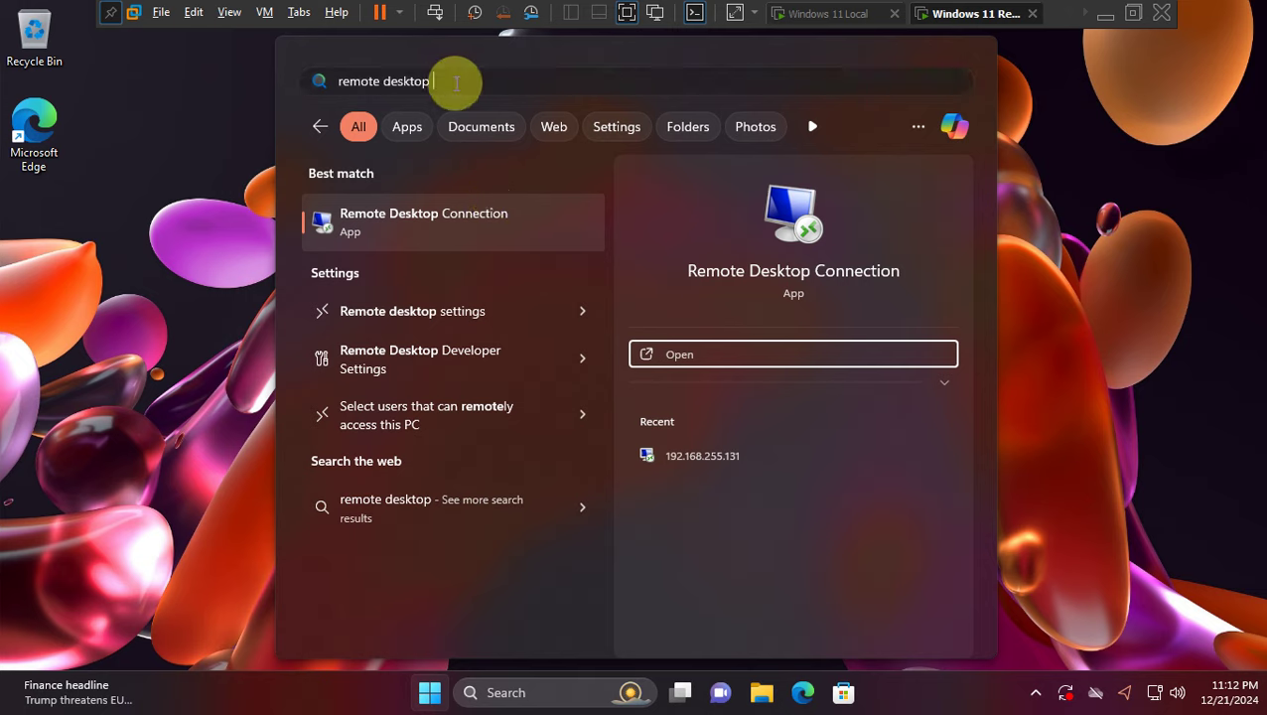
type("se")
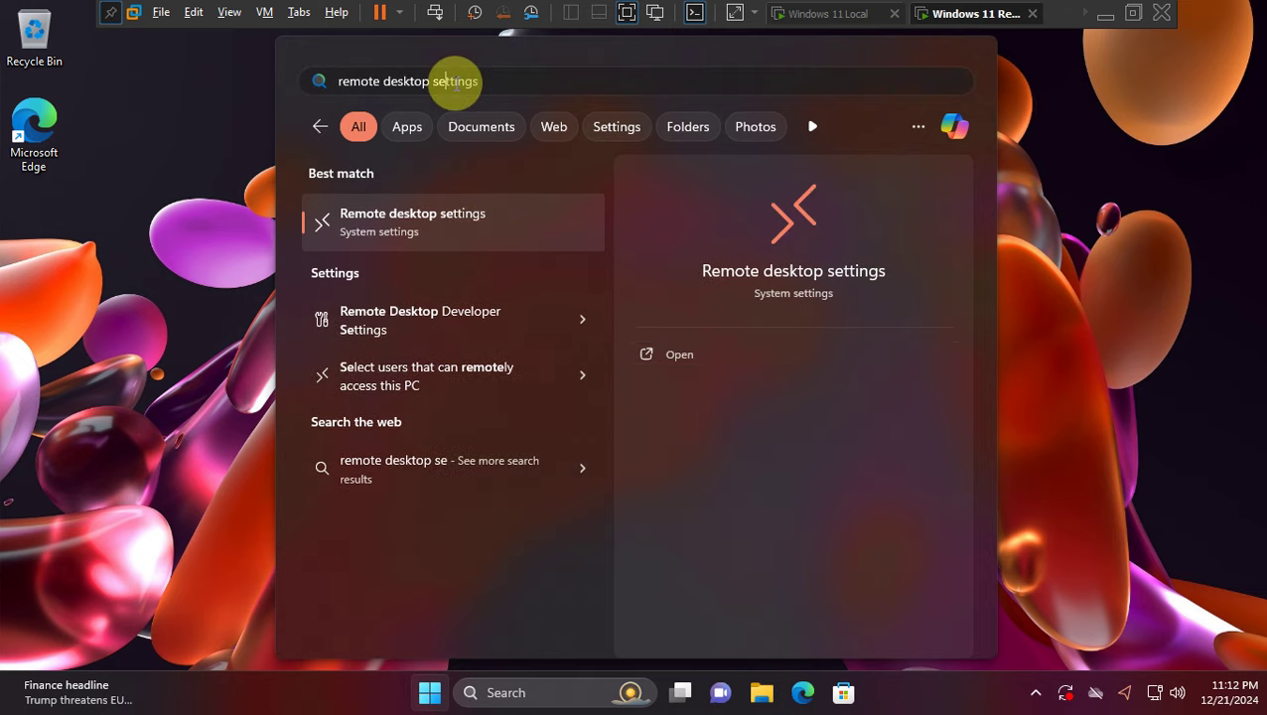
left_click(412, 219)
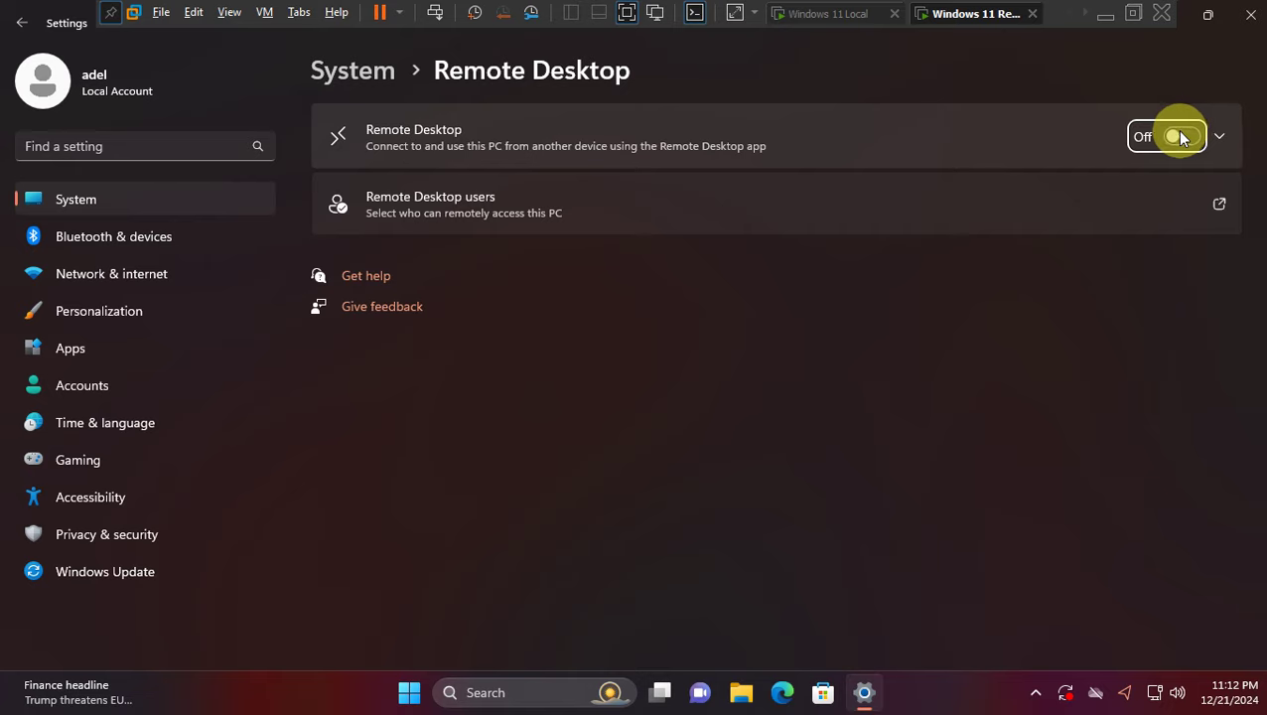
left_click(1174, 166)
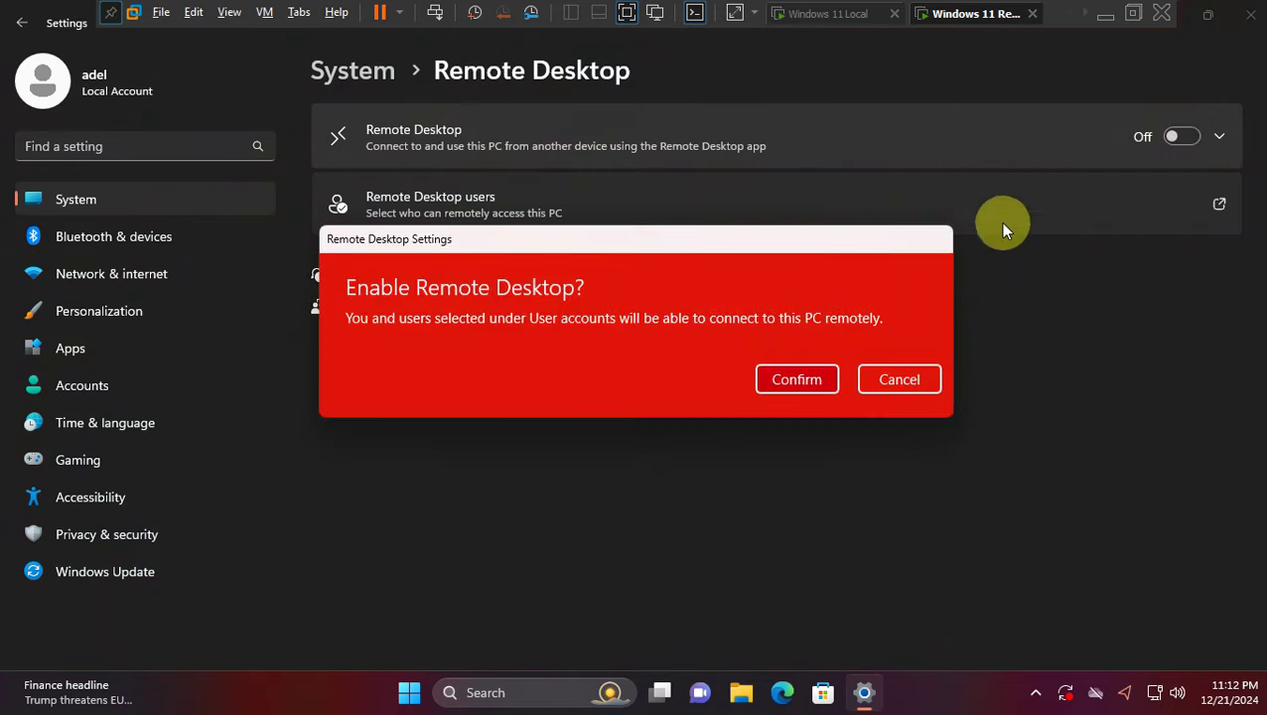
left_click(814, 384)
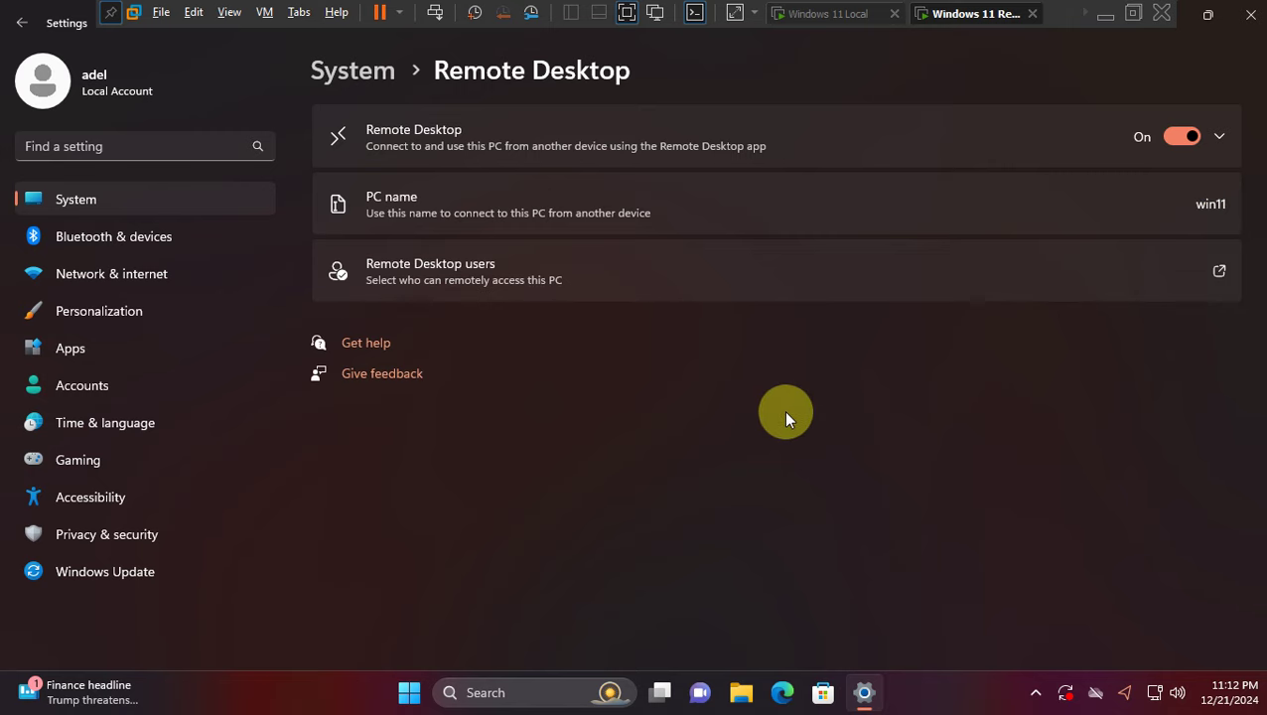
Open Command Prompt and run ipconfig to list the remote PC's network configuration
key("super")
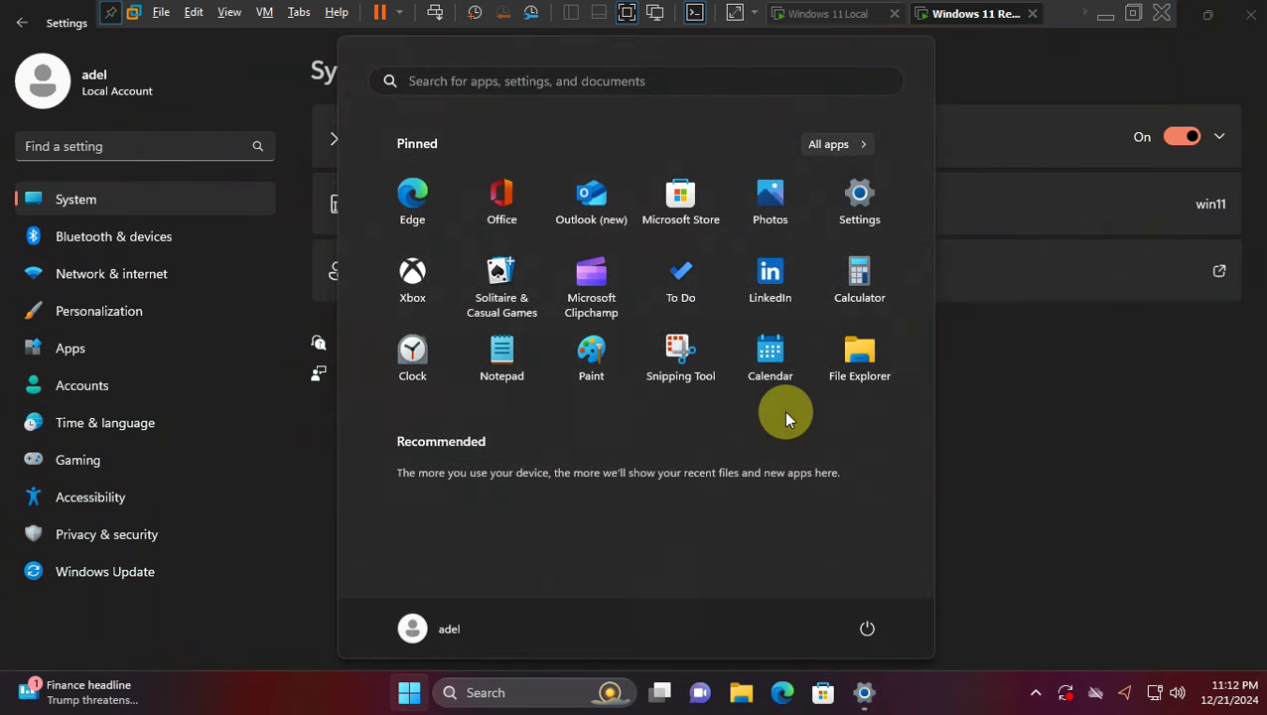
type("cmd")
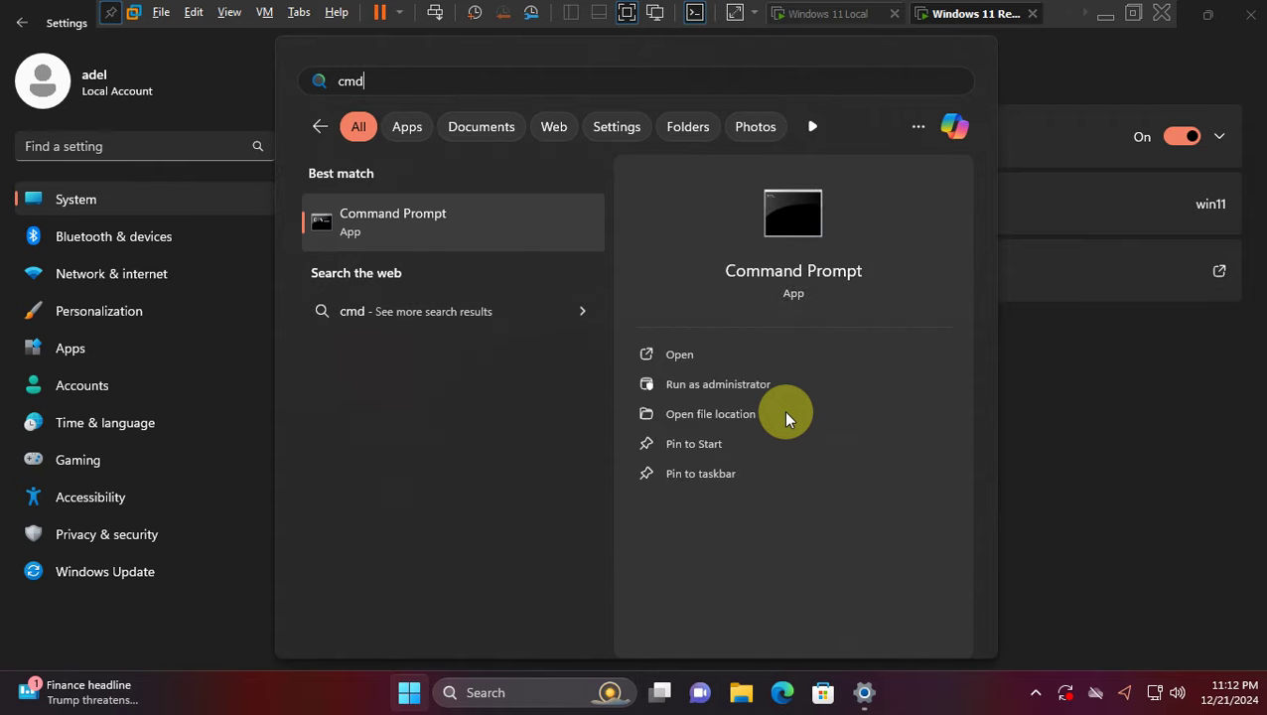
key("Escape")
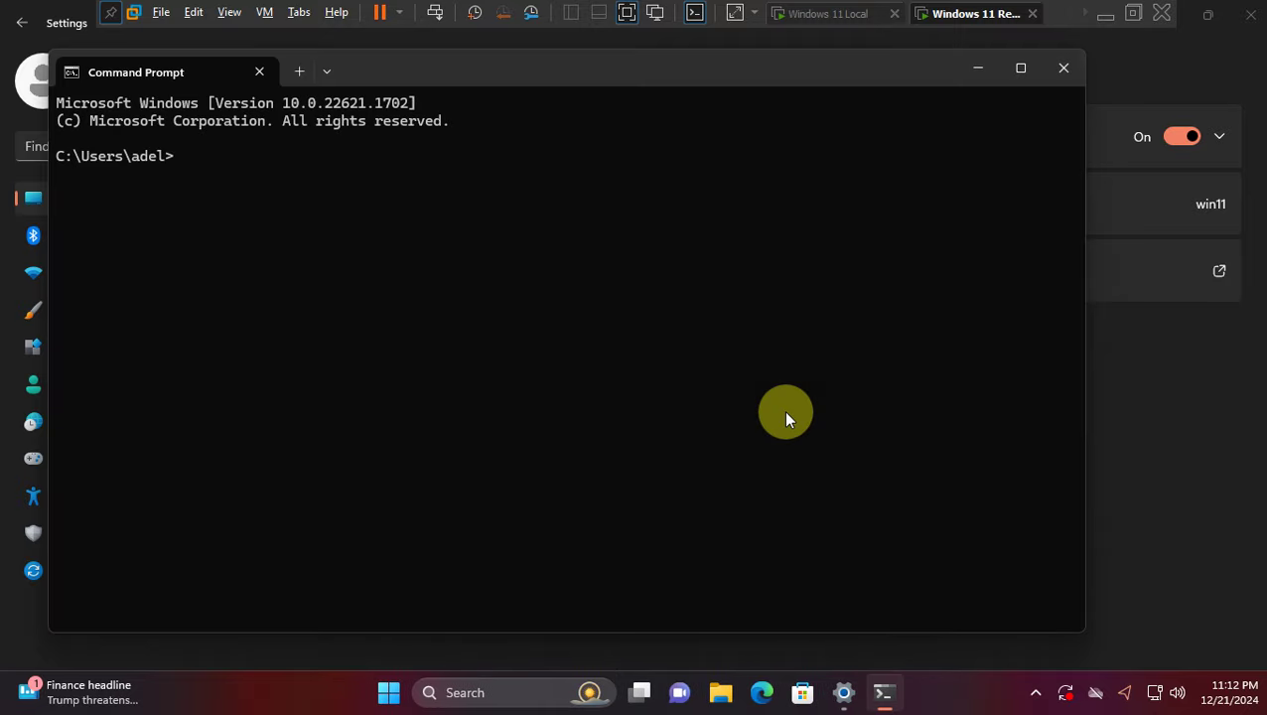
type("ipconfig")
key("Return")
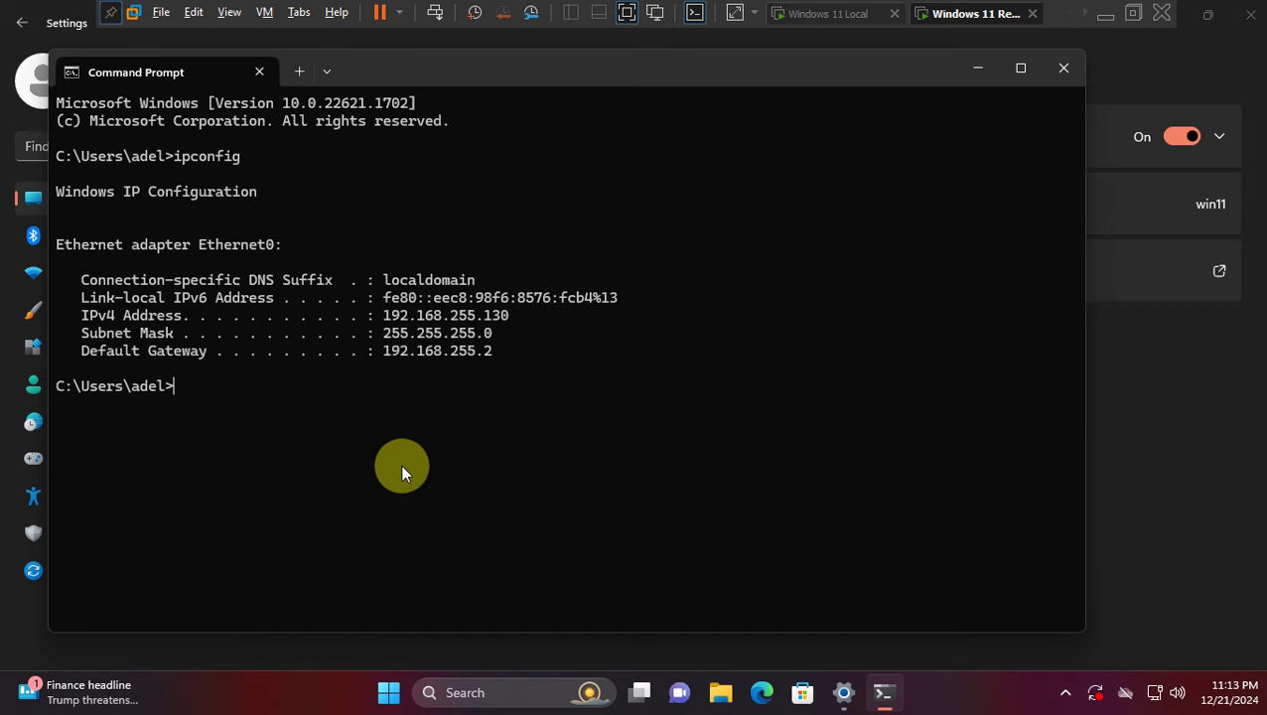
Copy the IPv4 address from the ipconfig output and close Command Prompt
left_click_drag(384, 314, 504, 312)
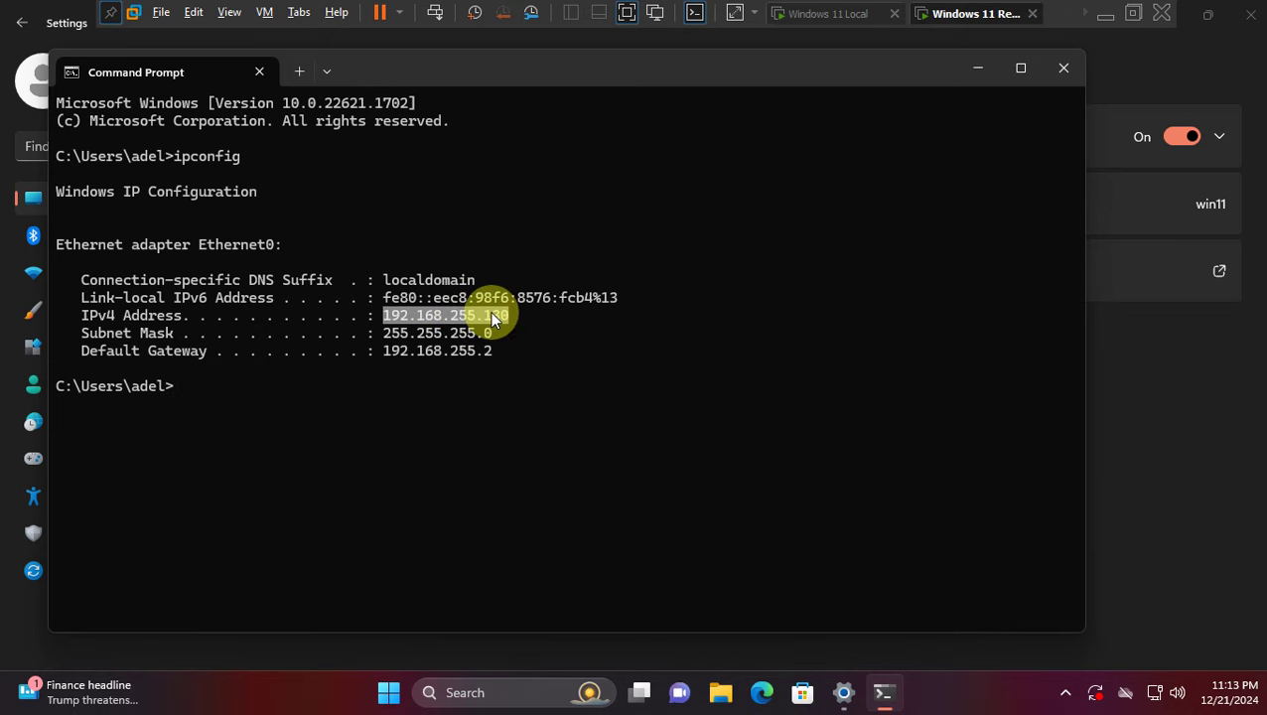
key("ctrl+c")
left_click(1062, 64)
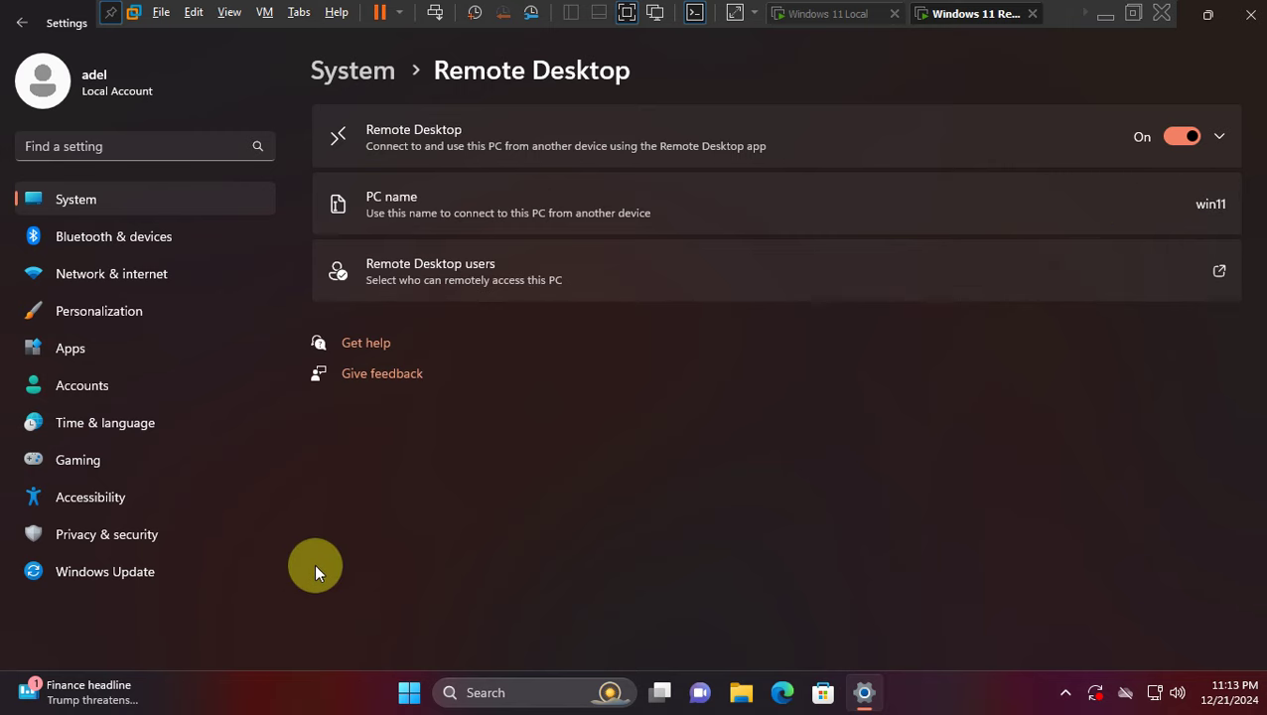
left_click(627, 17)
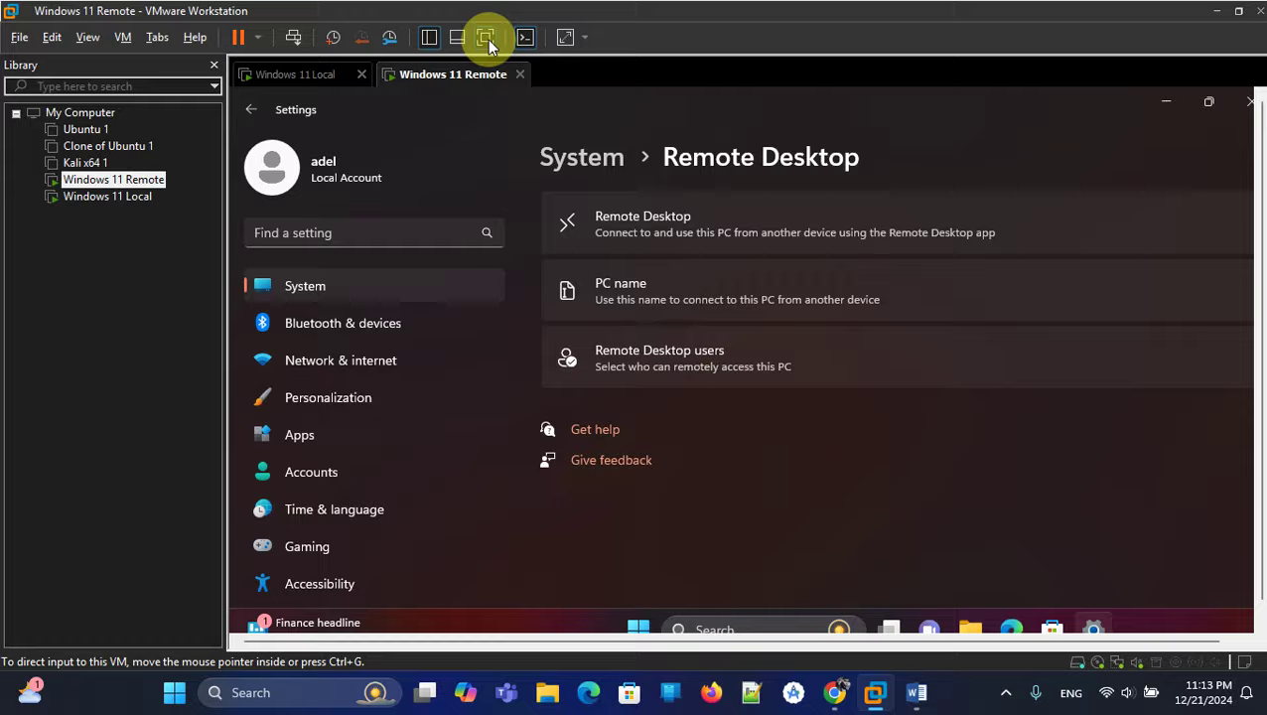
left_click(486, 40)
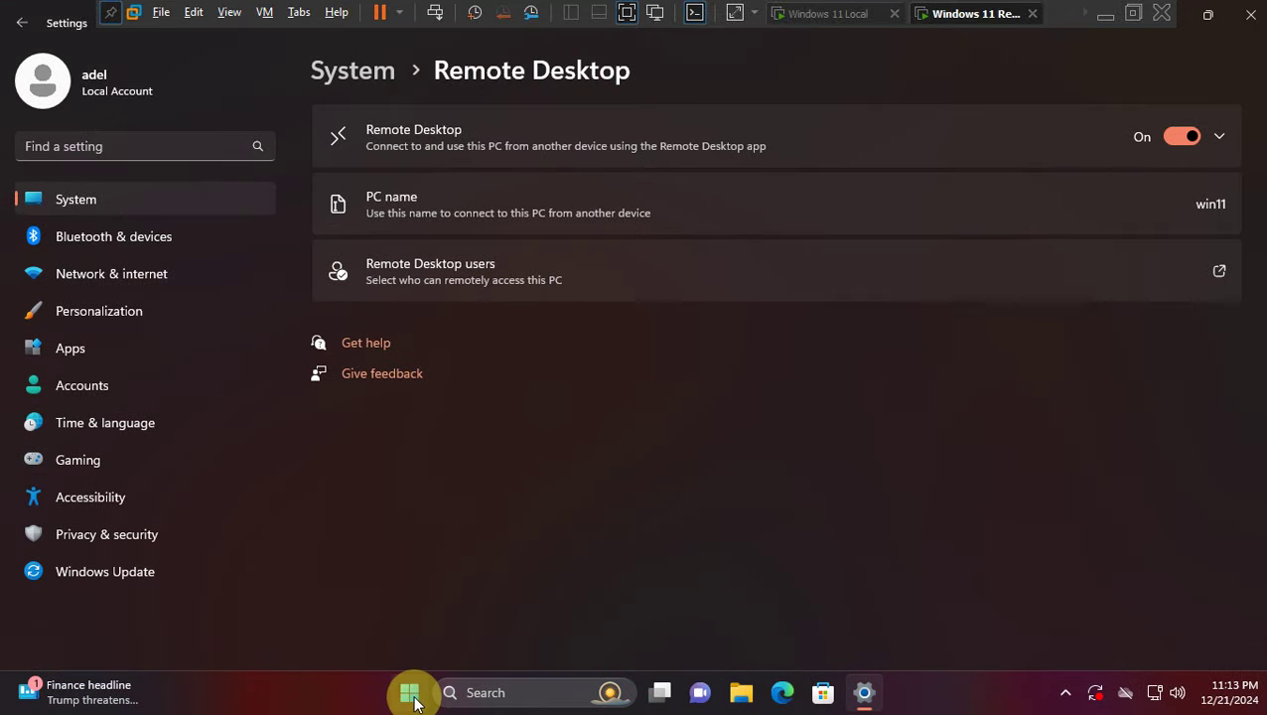
left_click(409, 693)
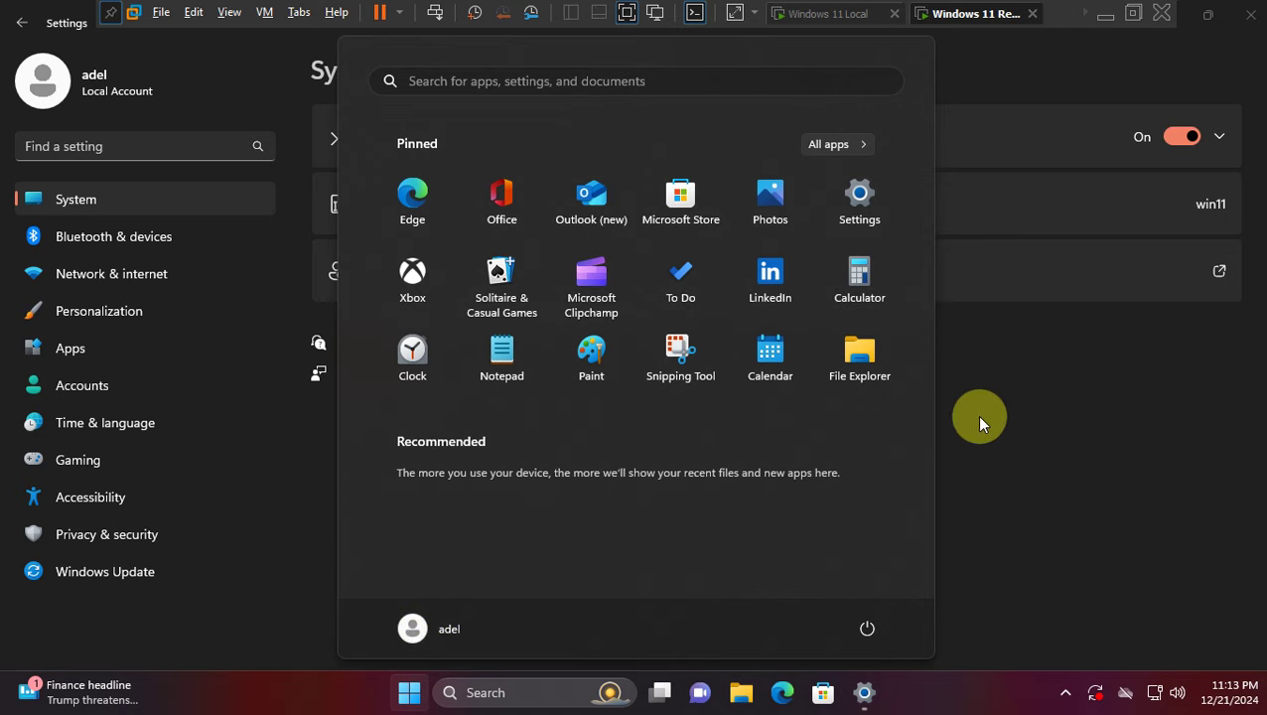
left_click(1048, 406)
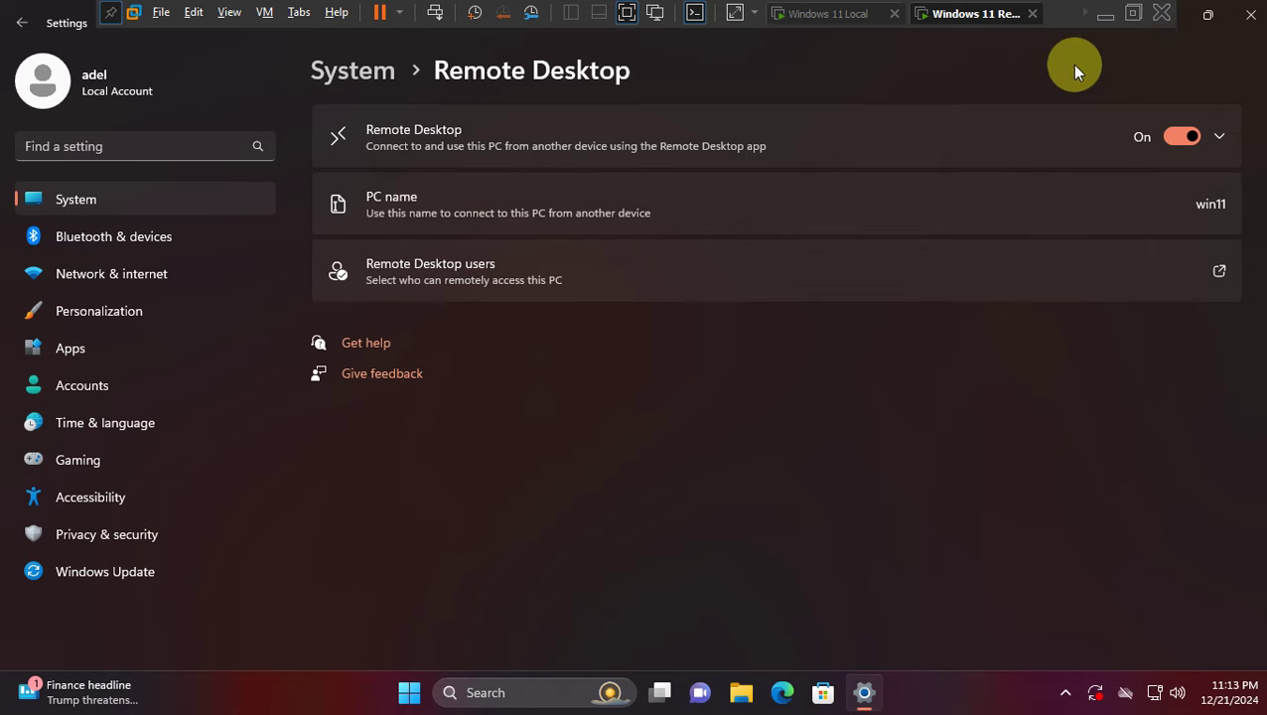
Minimize the Settings window, search for "firewall" and open Windows Defender Firewall
left_click(1177, 14)
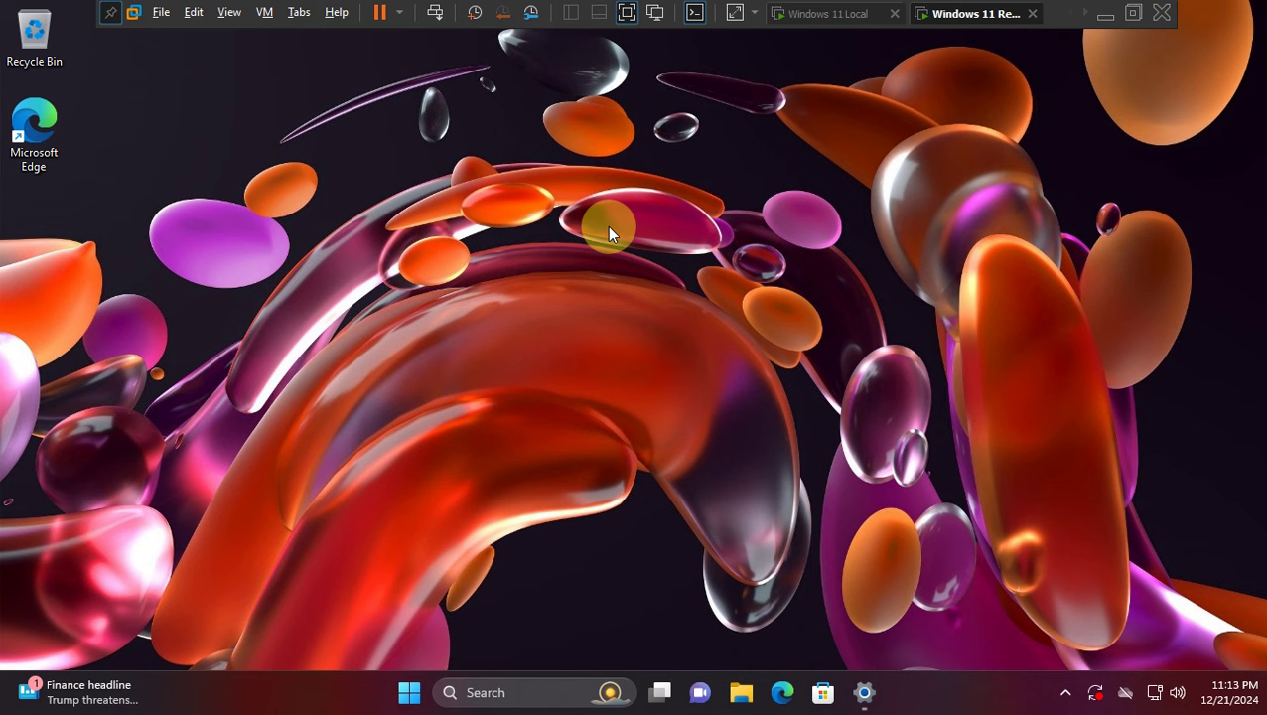
key("super")
type("fire")
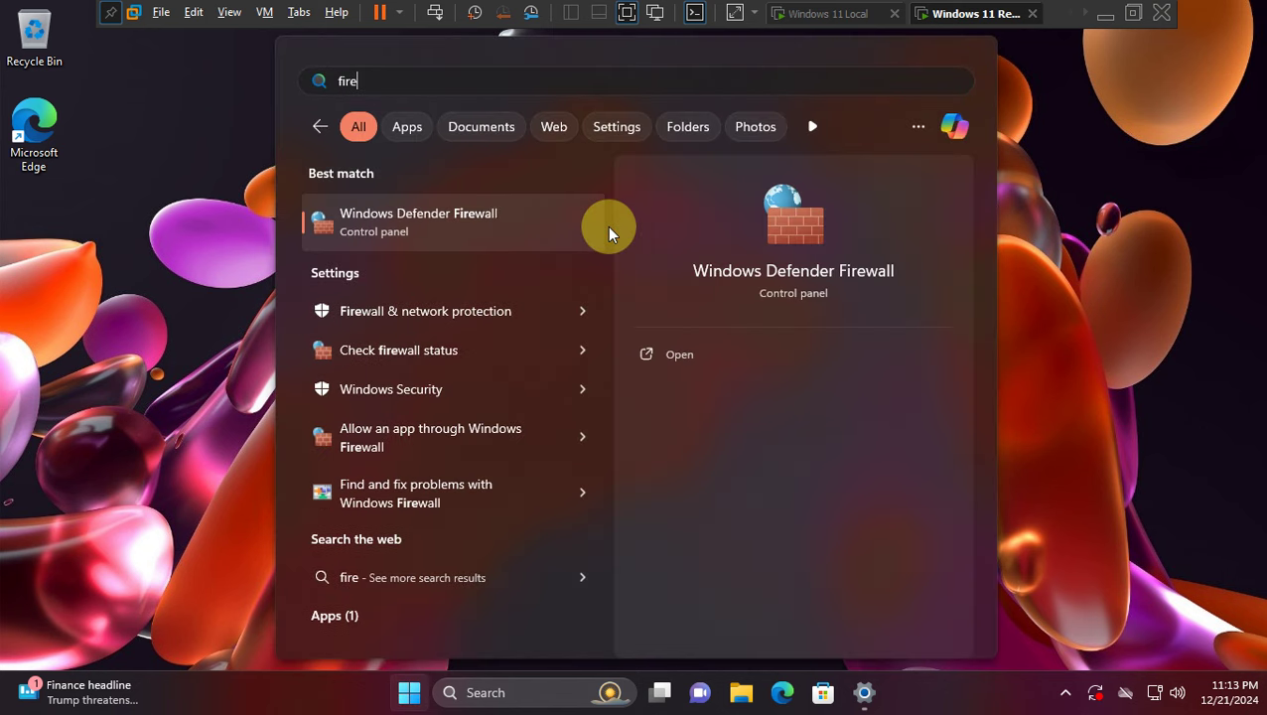
type("wall")
left_click(609, 229)
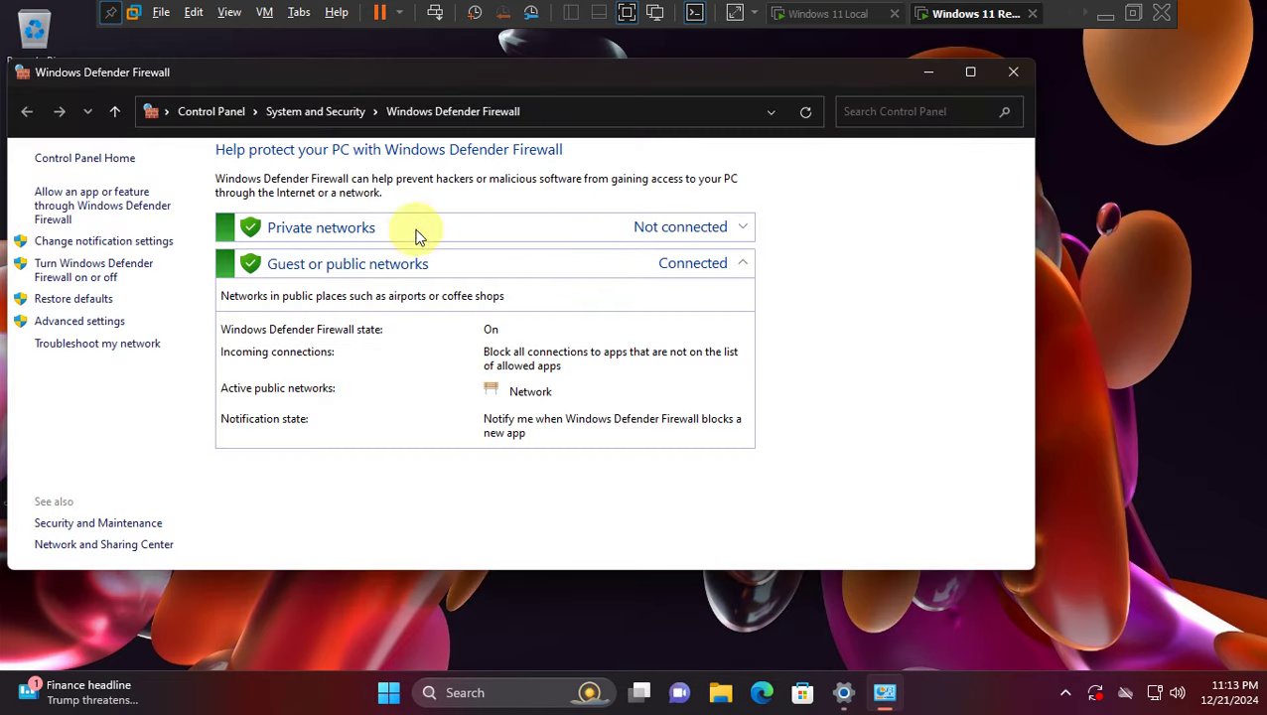
Open the list of apps allowed through Windows Defender Firewall and unlock it for changes
left_click_drag(721, 77, 850, 63)
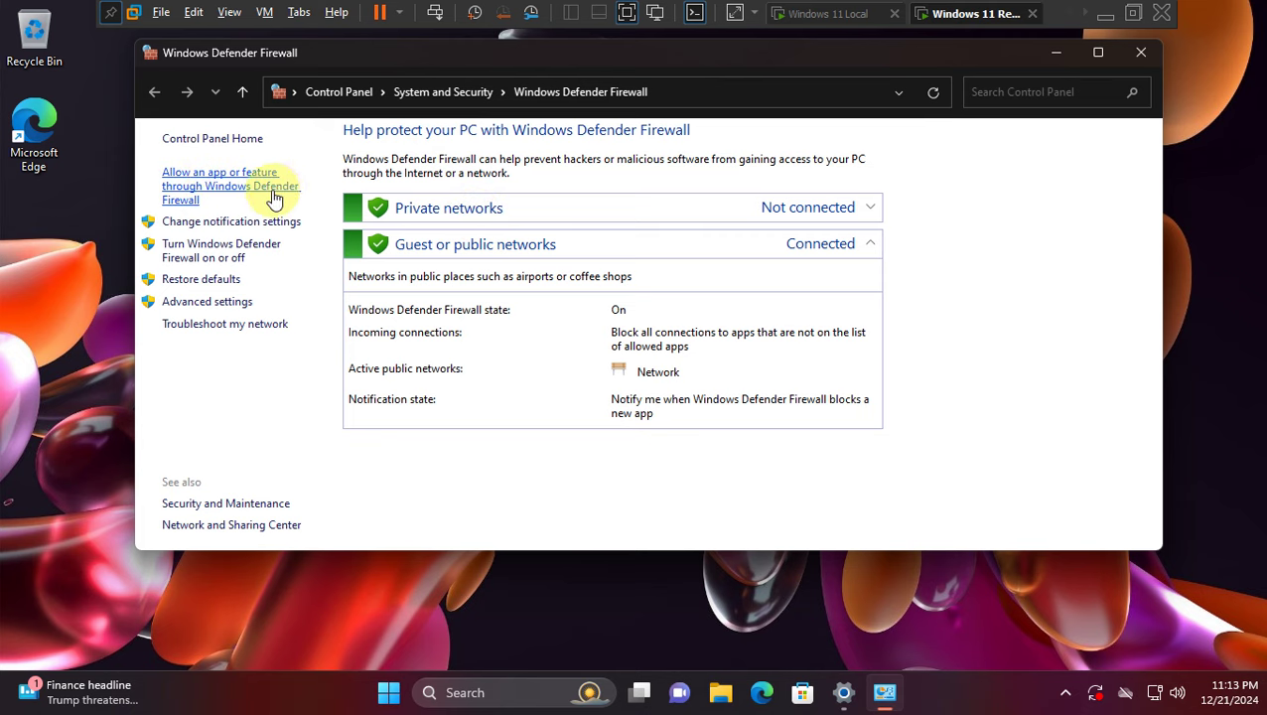
left_click(209, 187)
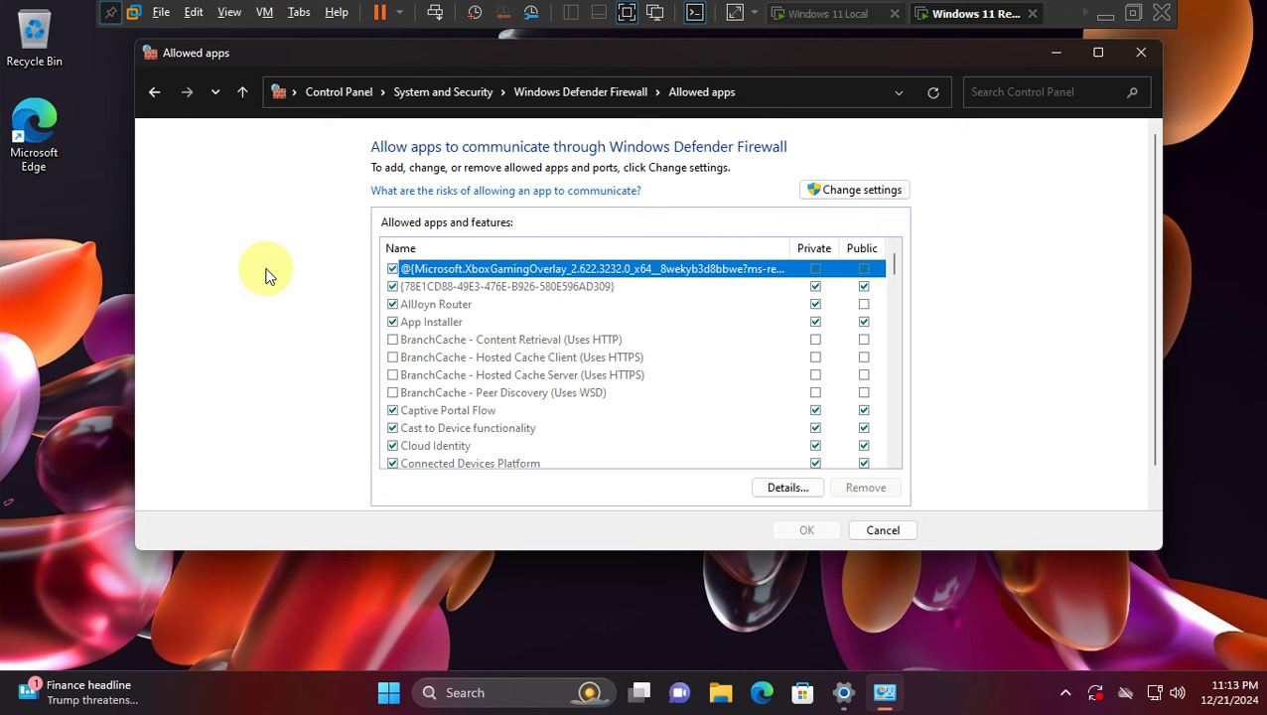
left_click(850, 190)
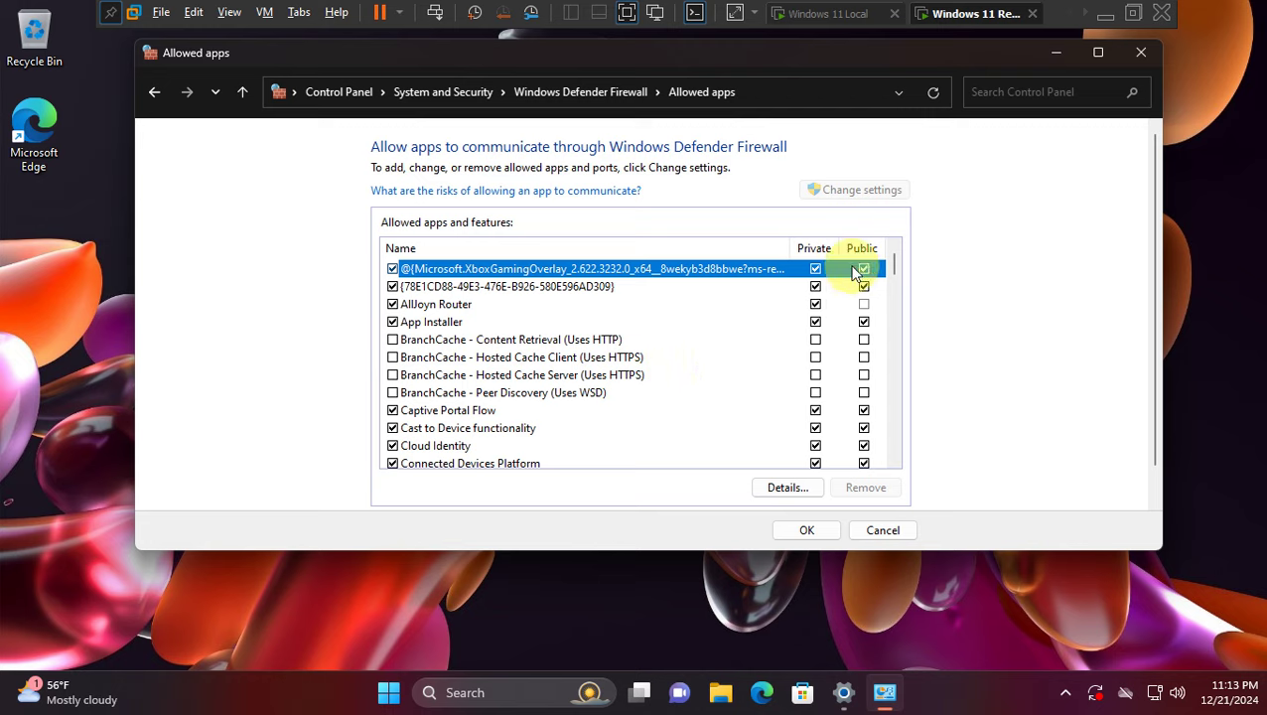
Check the private and public permissions of Remote Desktop in the allowed apps, accept the list and close the firewall window
left_click(480, 288)
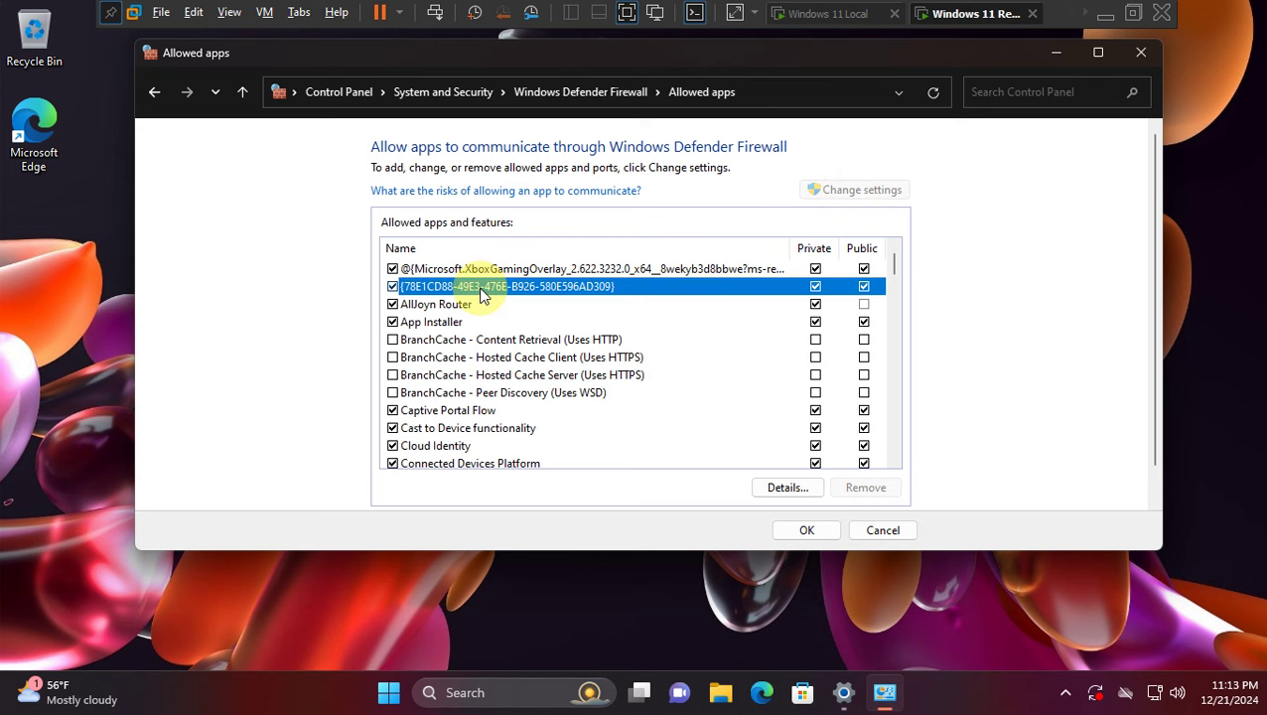
key("r")
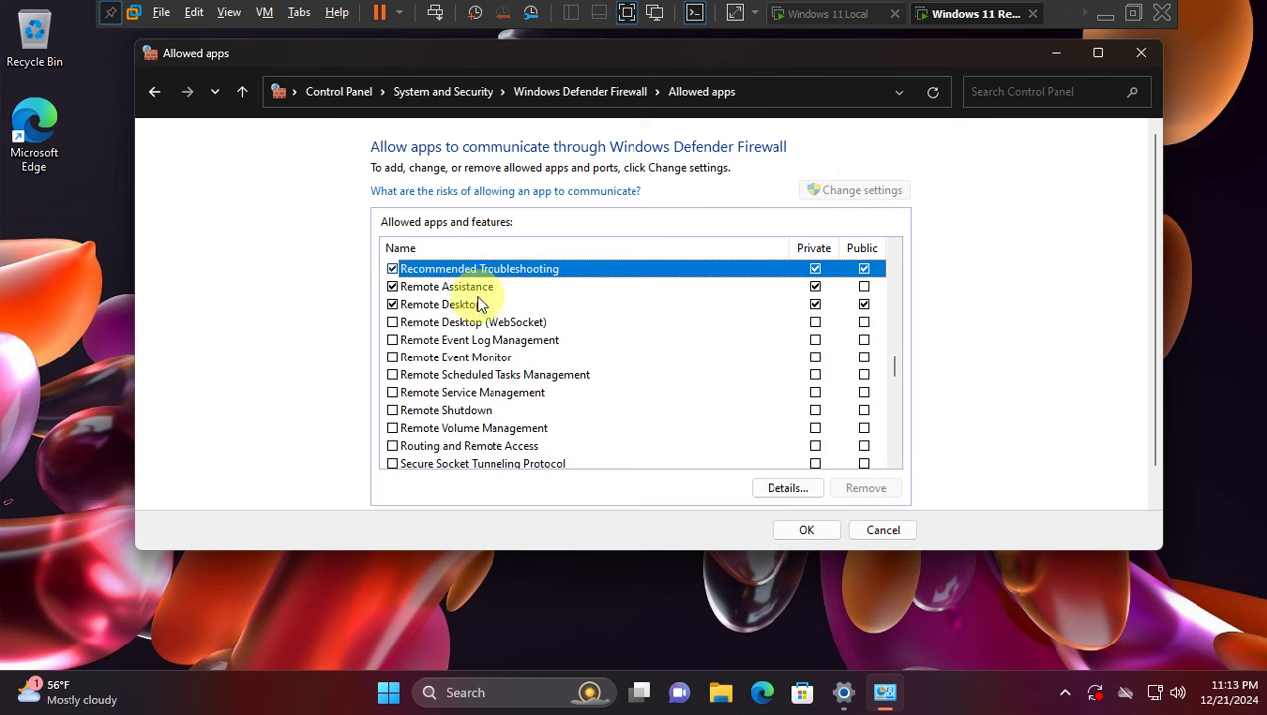
left_click(427, 308)
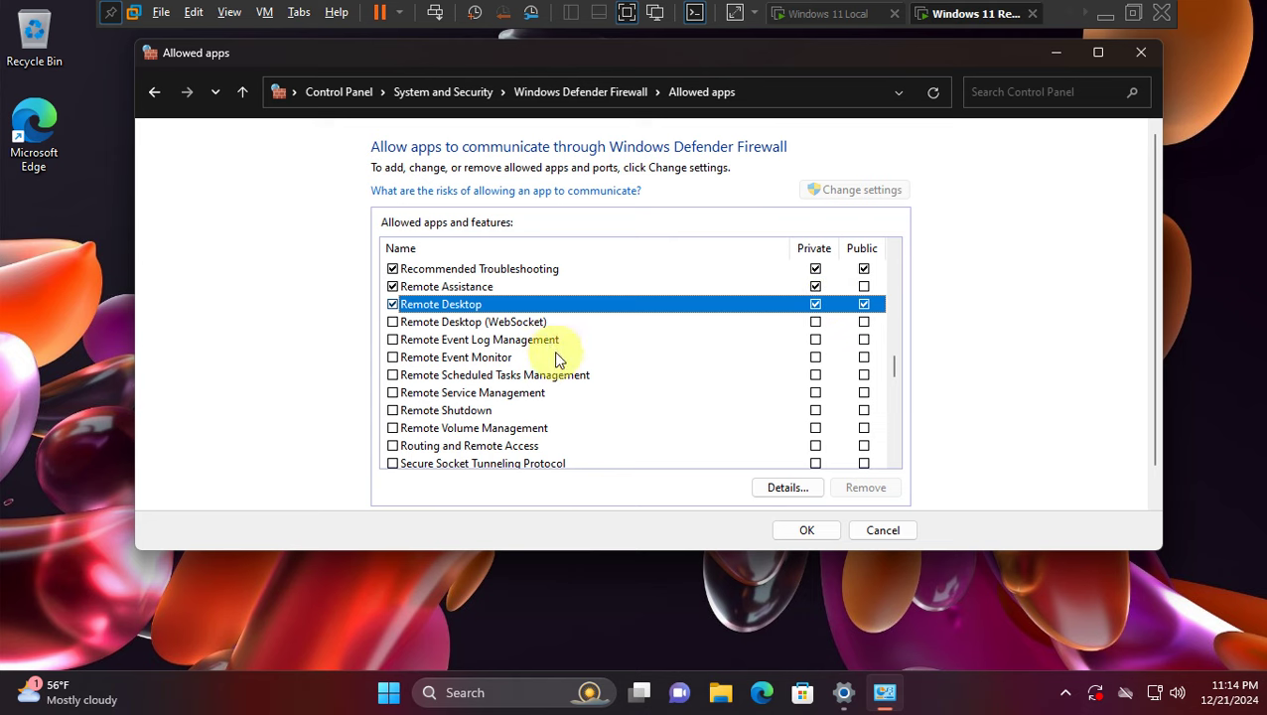
left_click(813, 531)
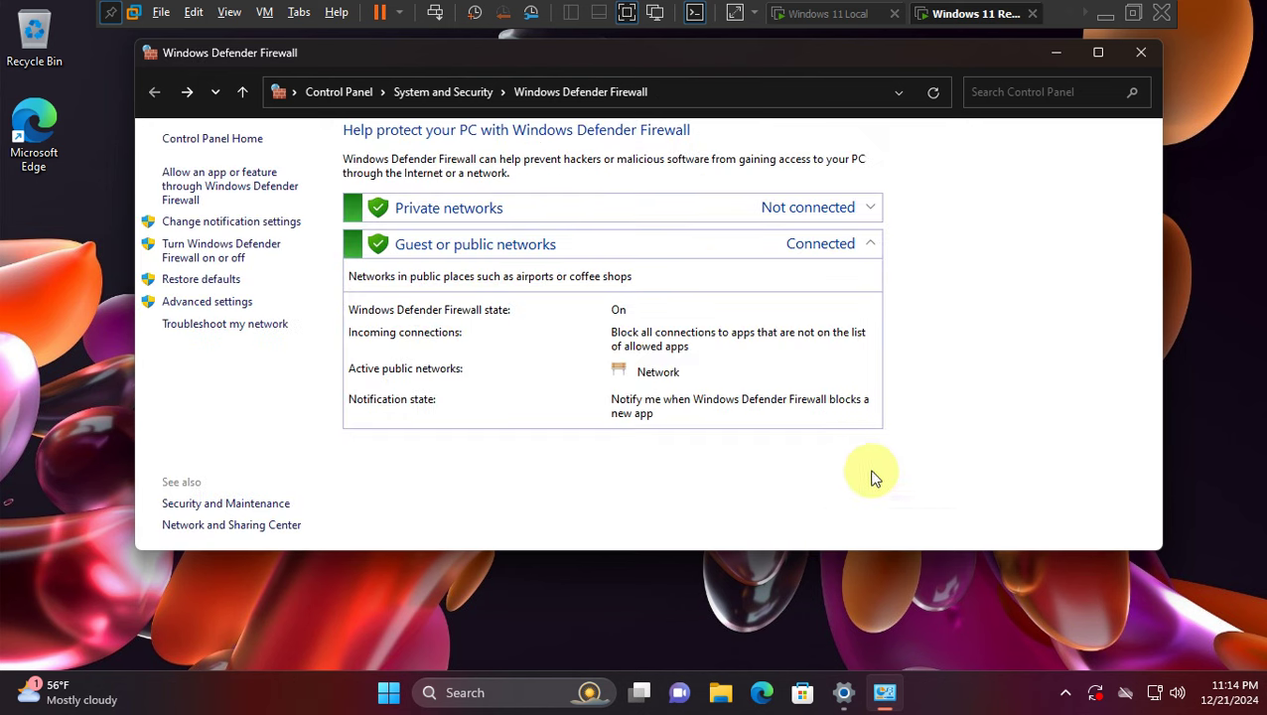
left_click(1142, 52)
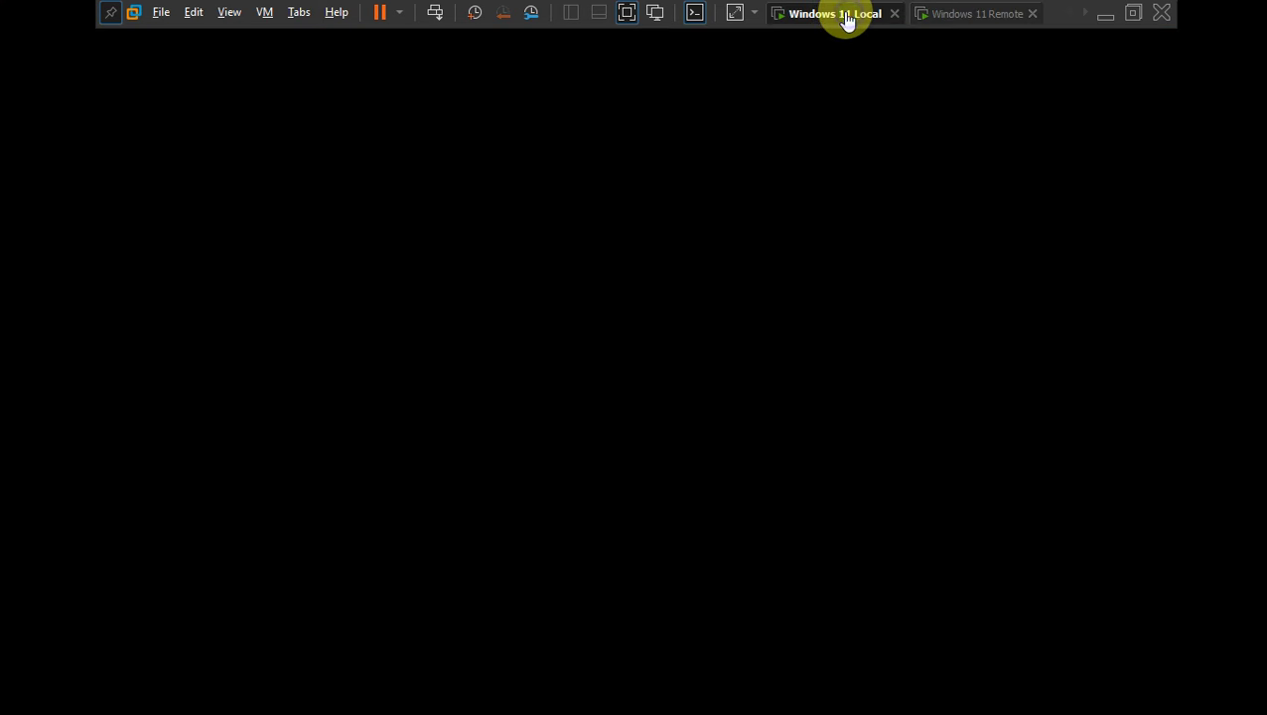
Switch to the Windows 11 Local virtual machine and open Remote Desktop Connection
left_click(846, 127)
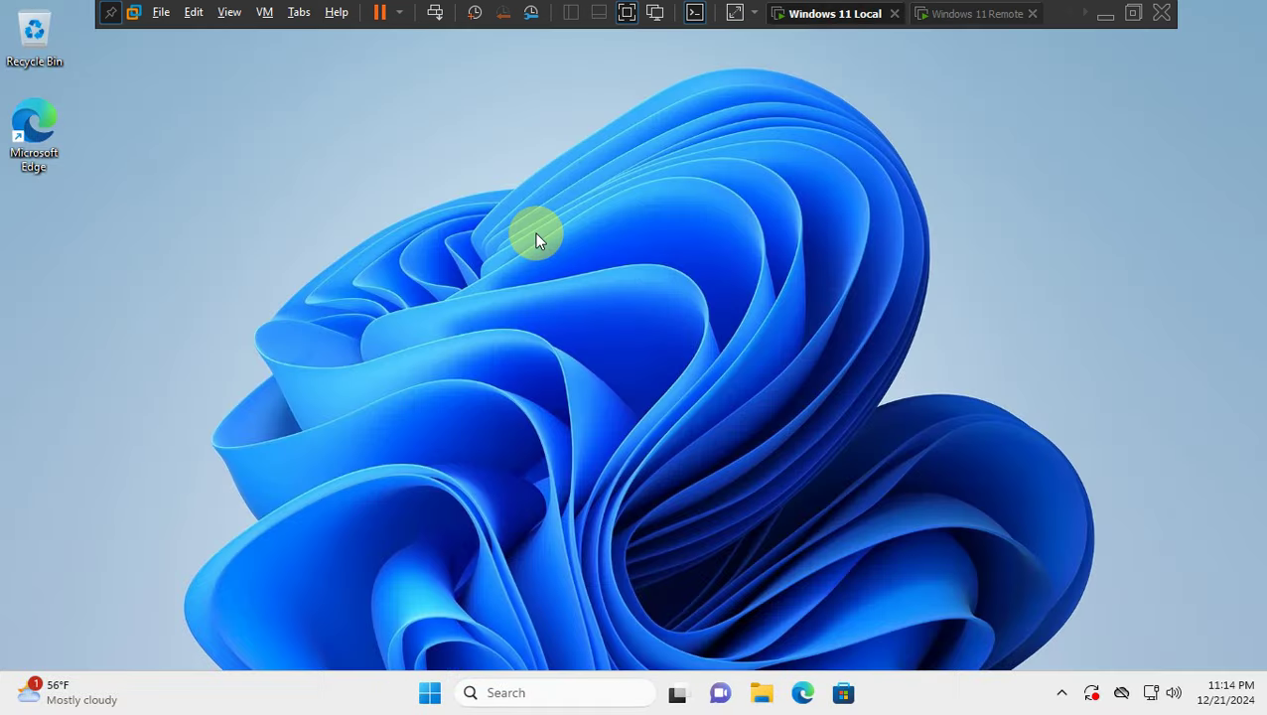
key("super")
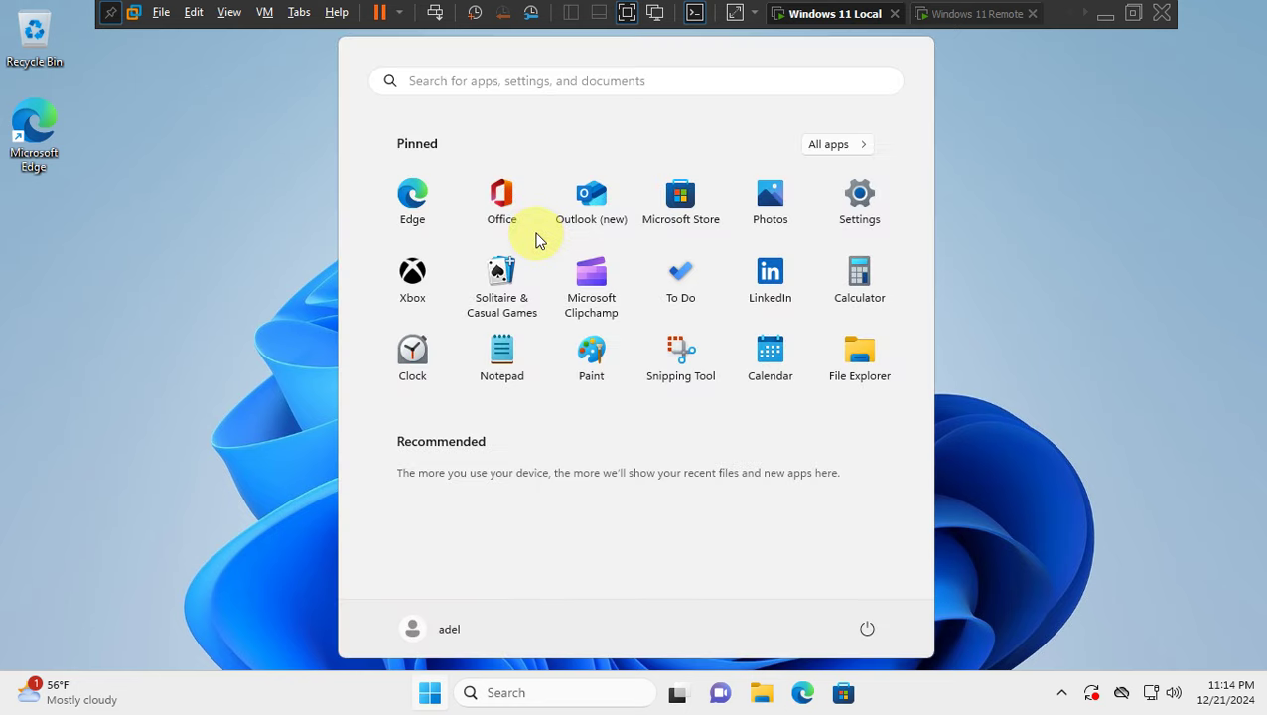
type("remote")
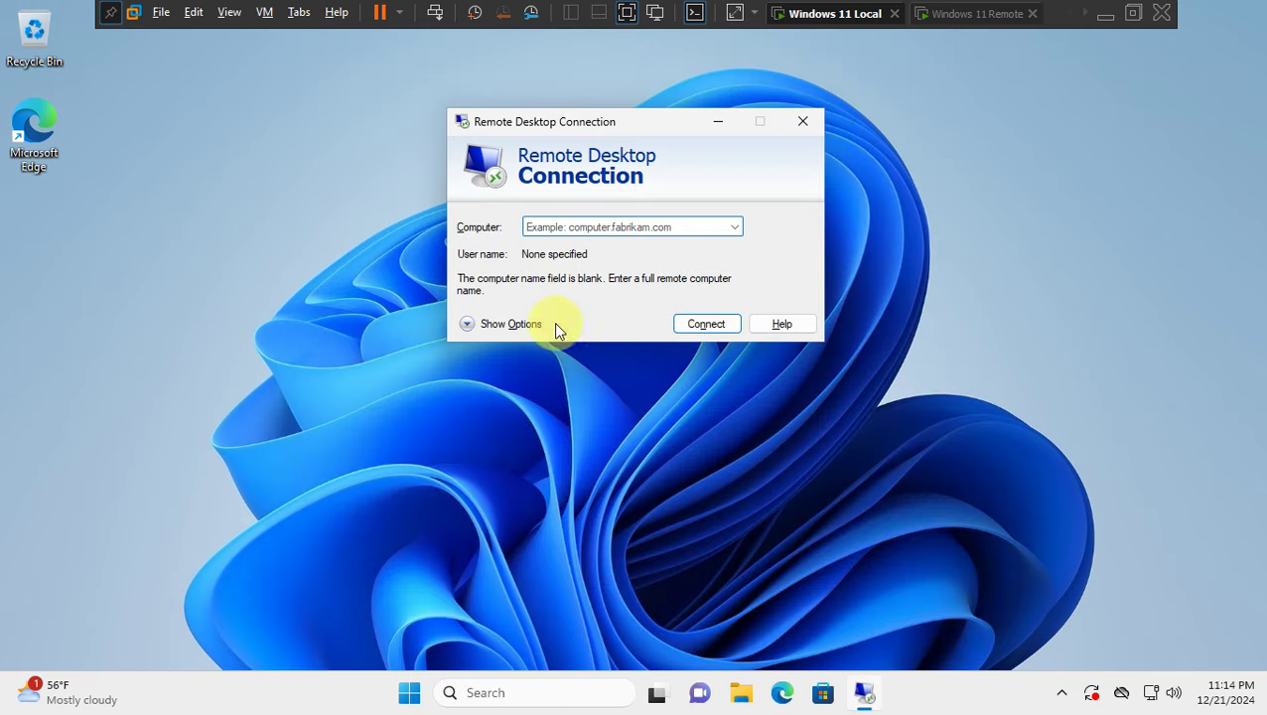
Paste the remote computer's address 192.168.255.130 into Remote Desktop Connection and start connecting
left_click(570, 228)
right_click(571, 227)
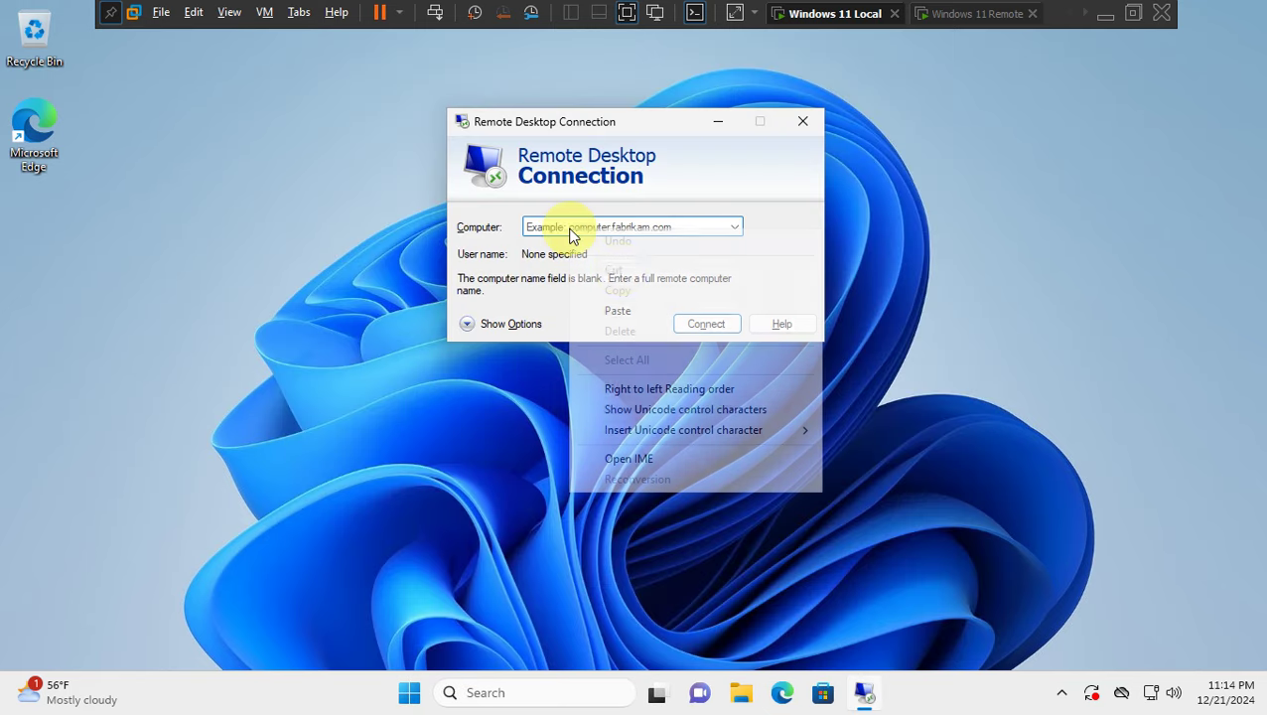
left_click(630, 318)
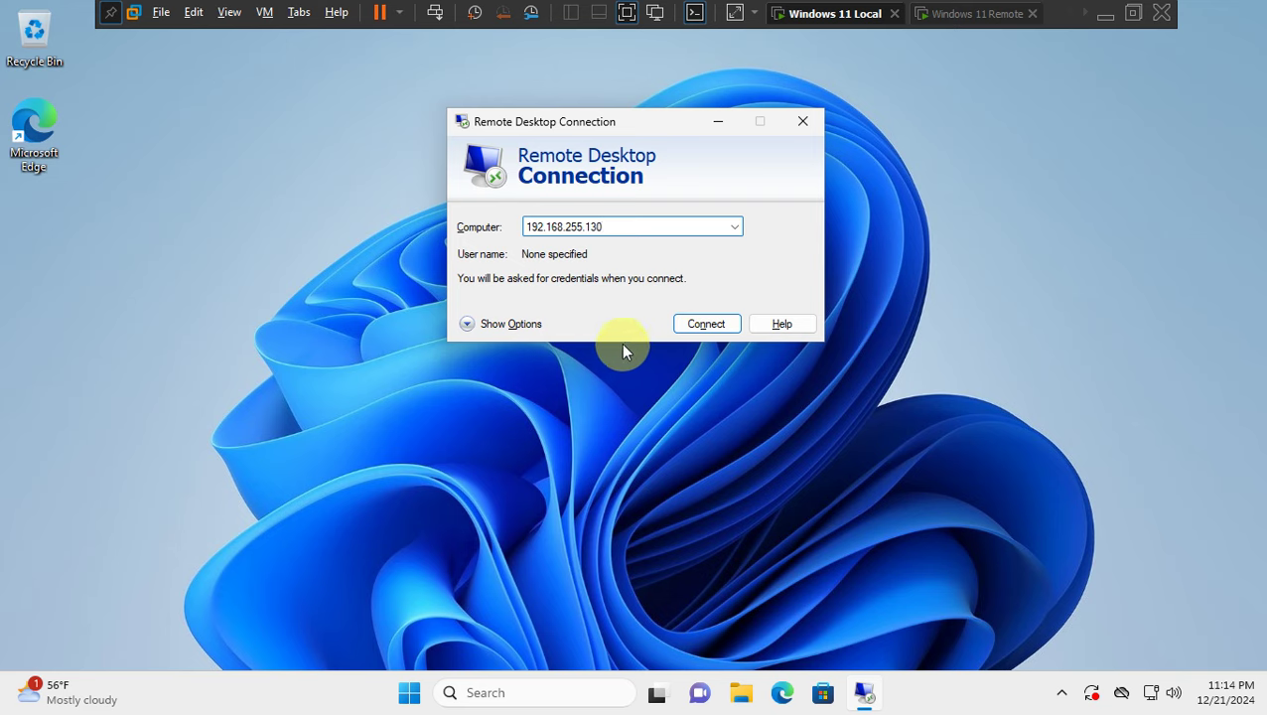
left_click(709, 323)
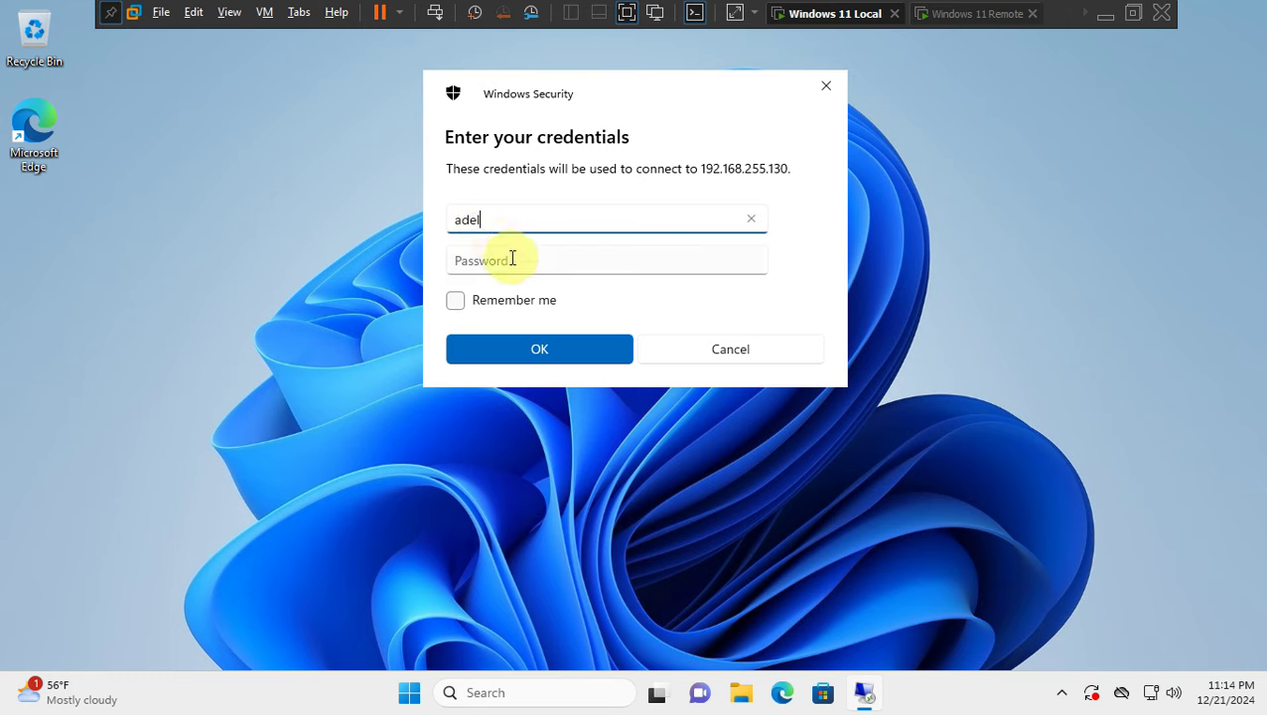
Enter the remote account's user name and password, submit them and agree to connect despite the certificate warning
left_click(514, 262)
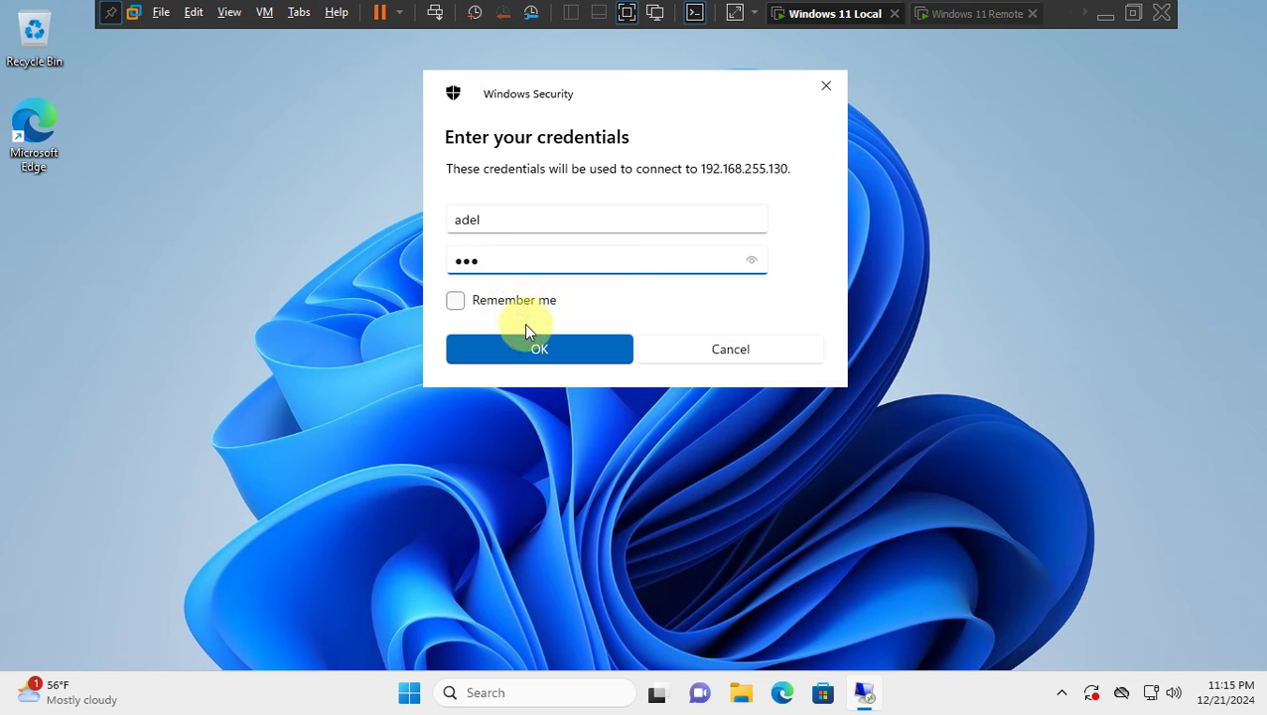
left_click(541, 354)
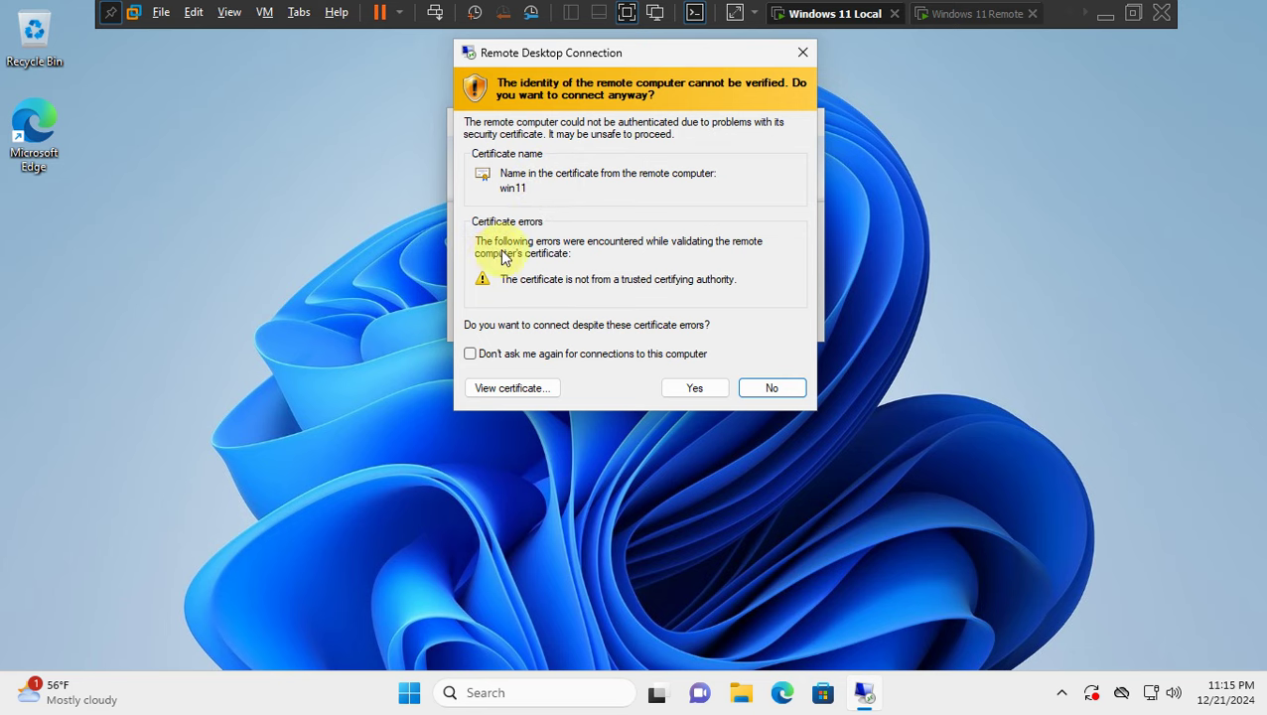
left_click(694, 389)
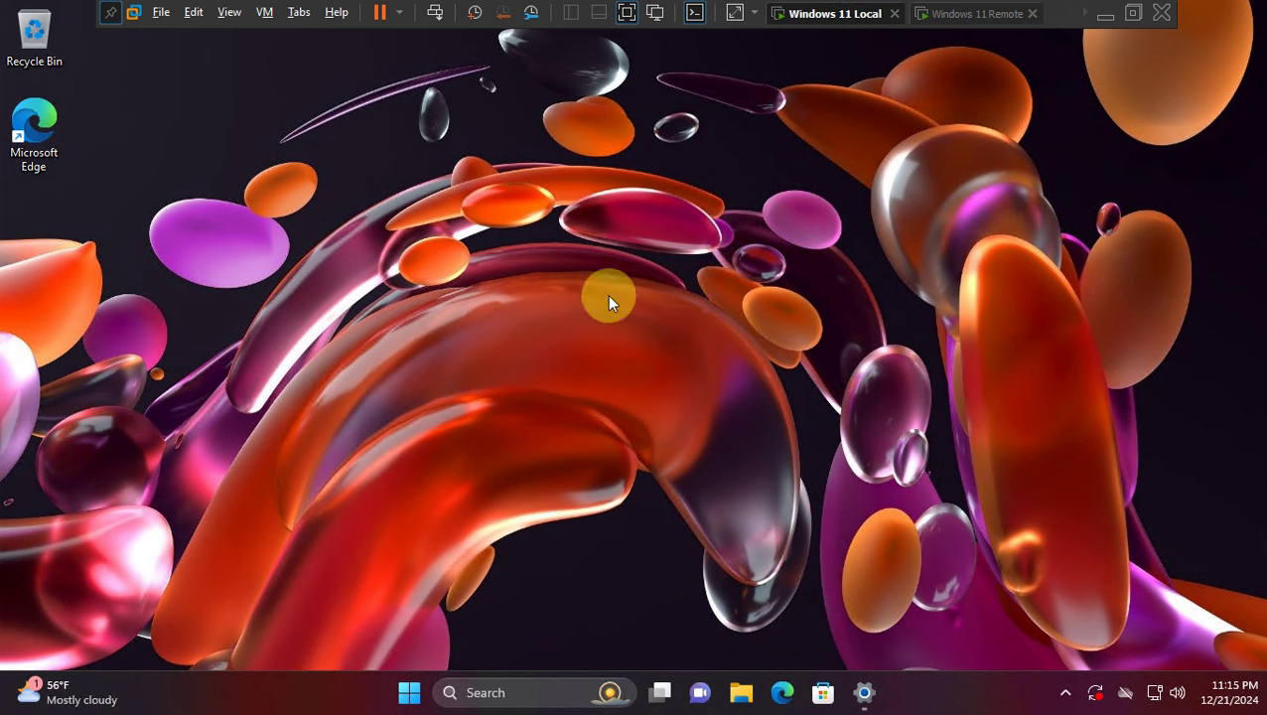
Check the Windows 11 Remote virtual machine's own screen and view the Start menu of the remote session in Windows 11 Local
left_click(969, 14)
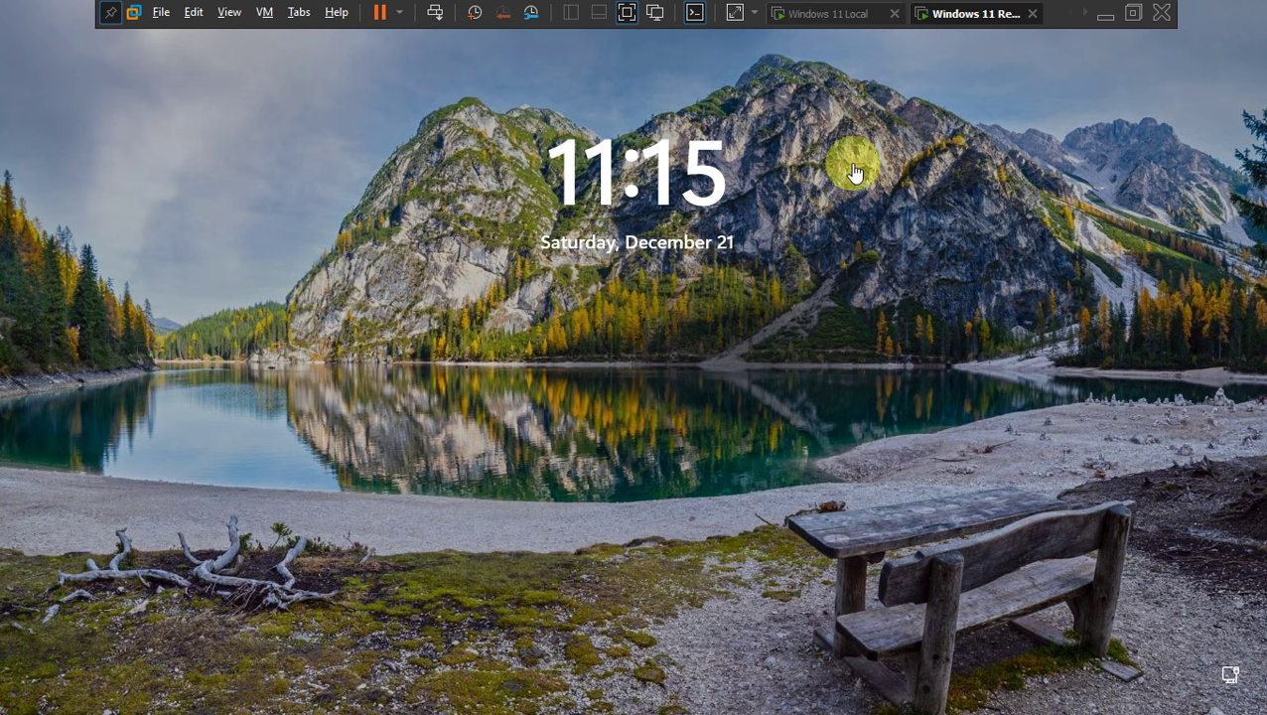
left_click(813, 15)
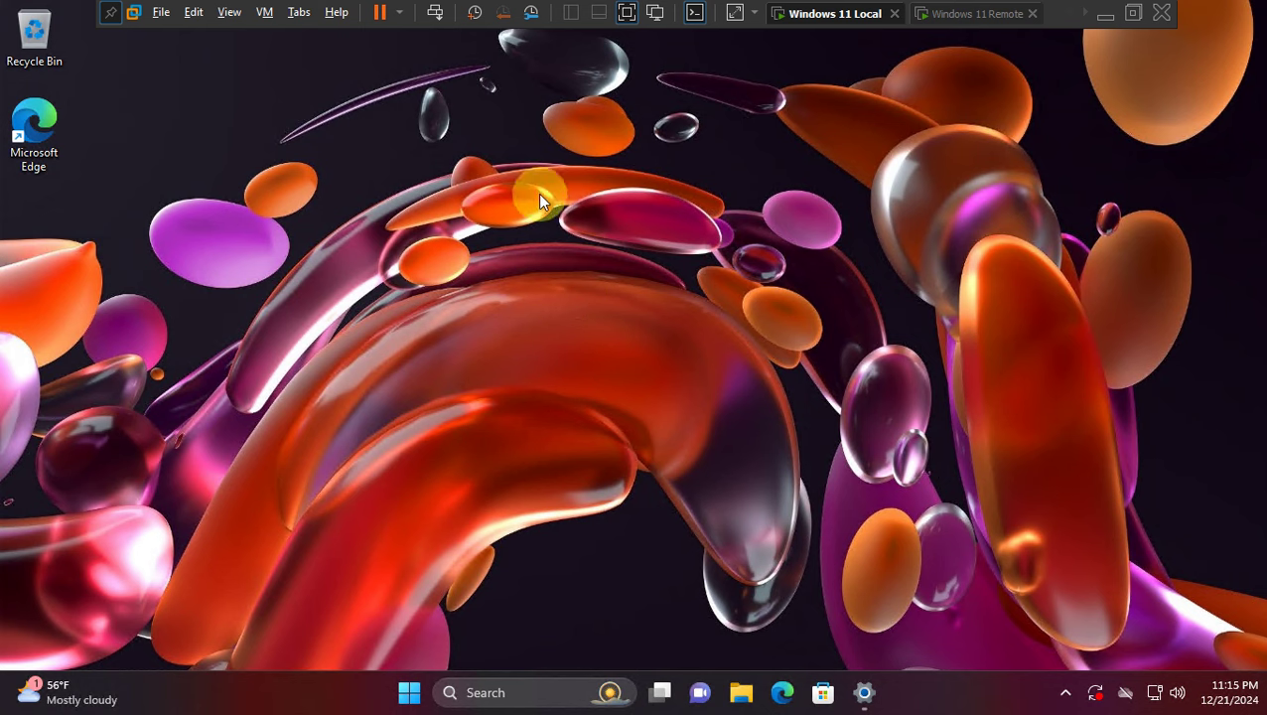
left_click(586, 257)
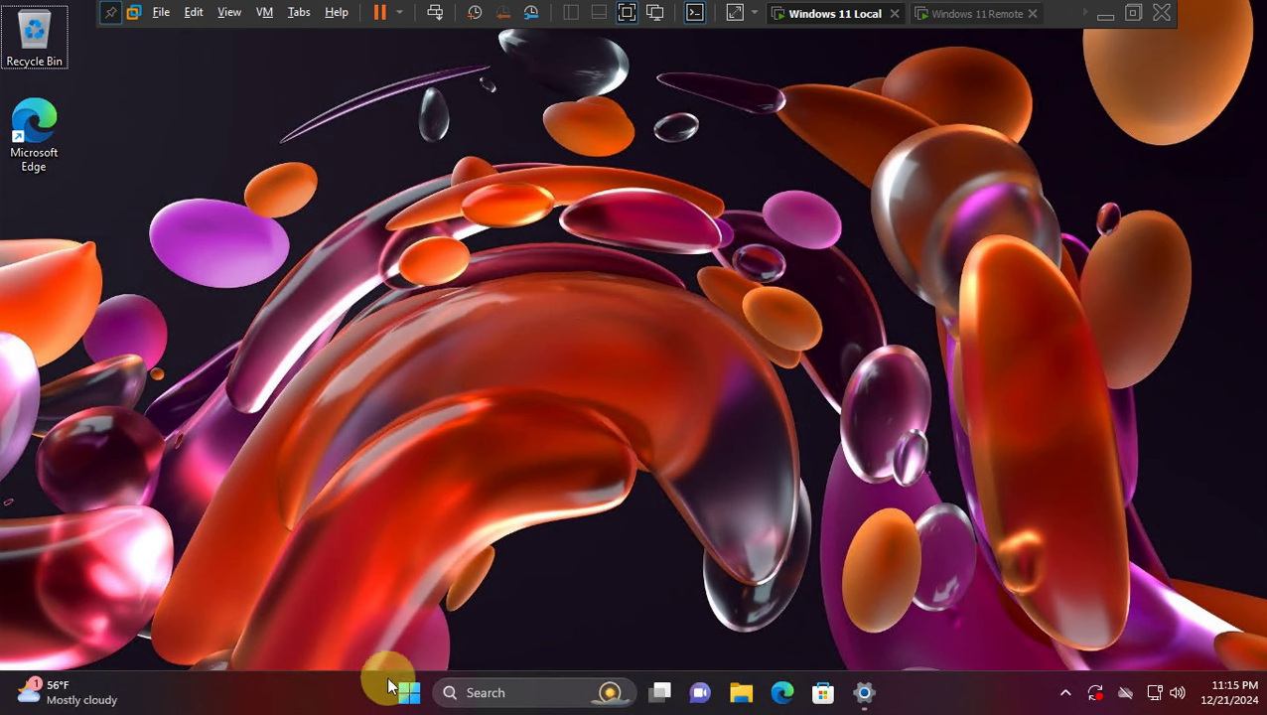
key("super")
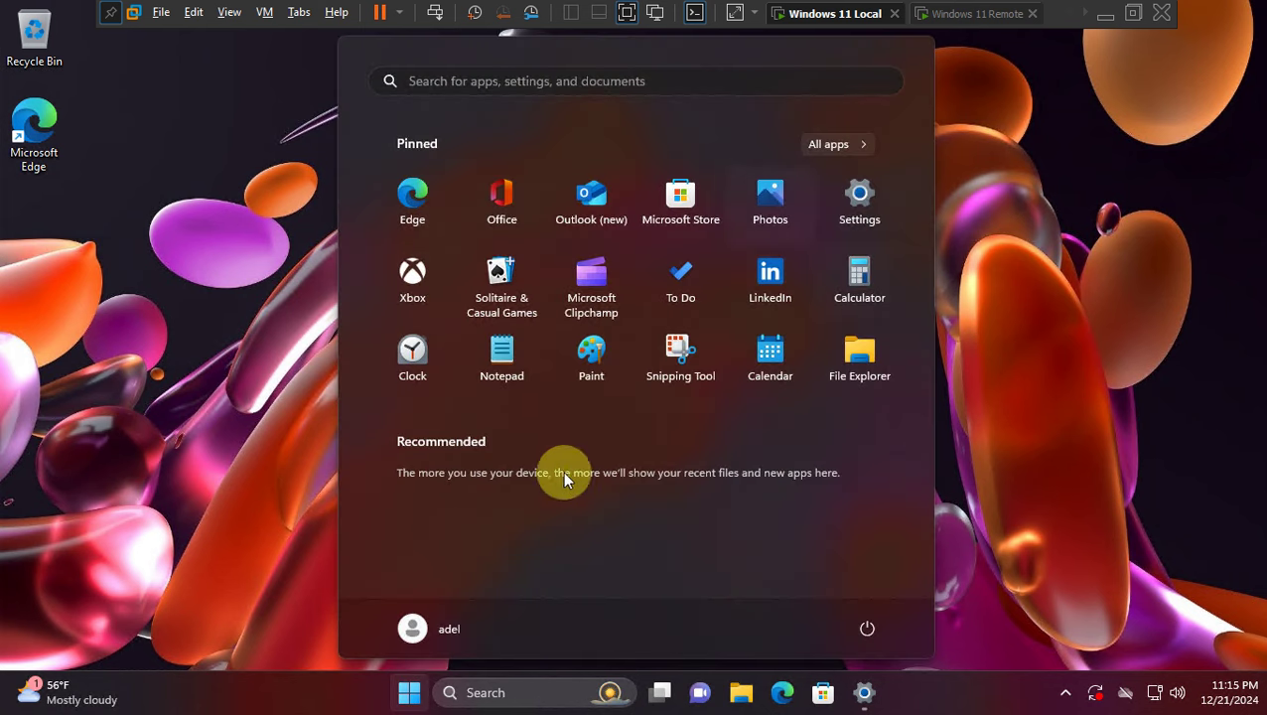
left_click(1072, 209)
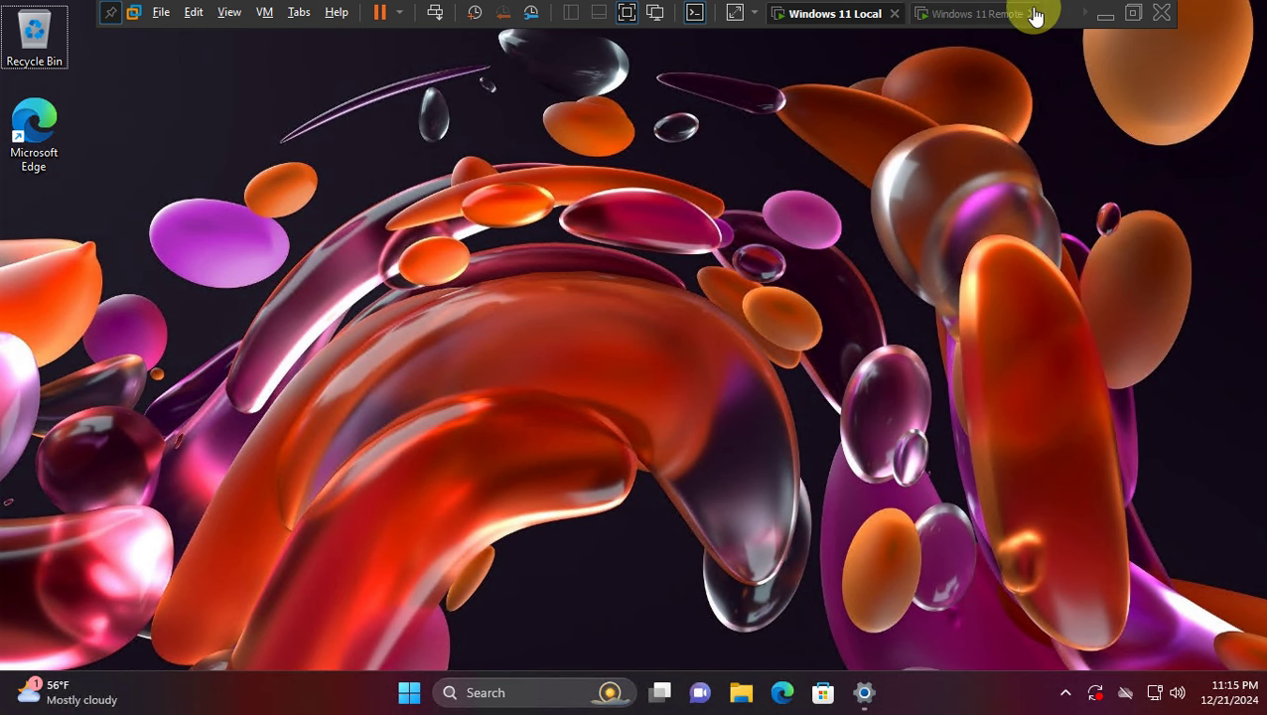
Unpin the virtual machine command bar to reach the remote session's connection bar, and disconnect the session to 192.168.255.130
left_click(111, 16)
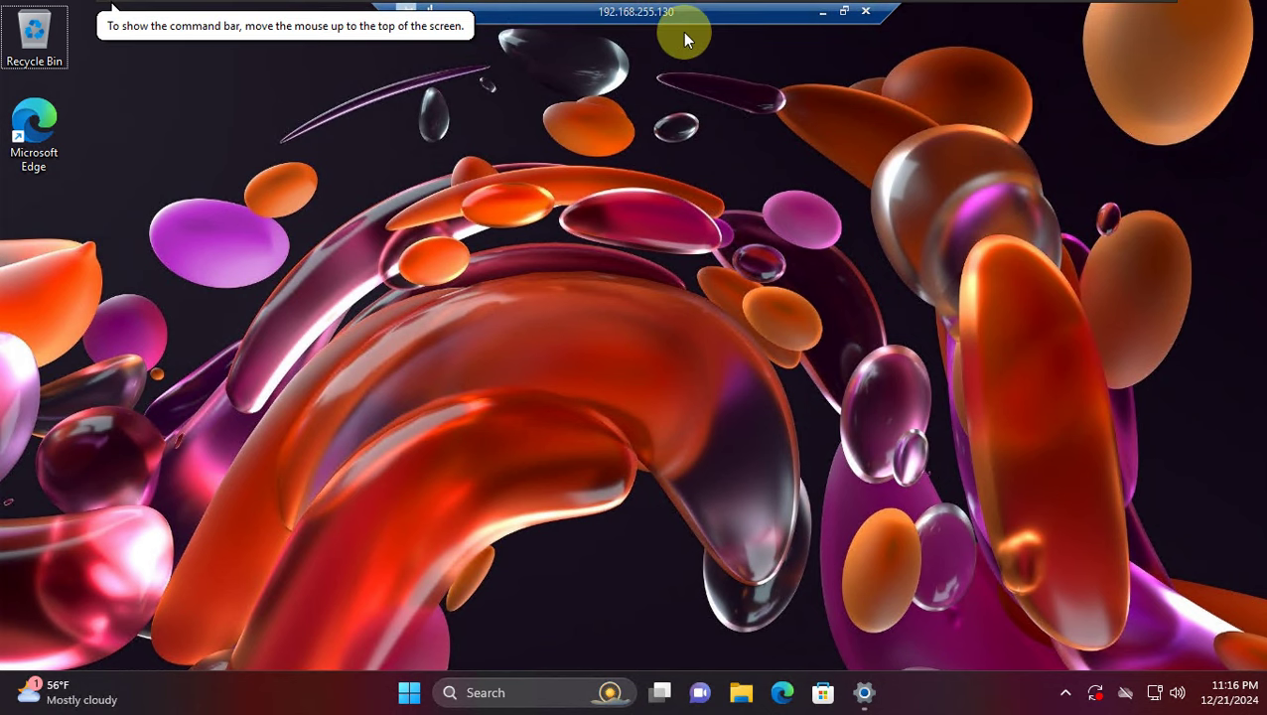
left_click(868, 13)
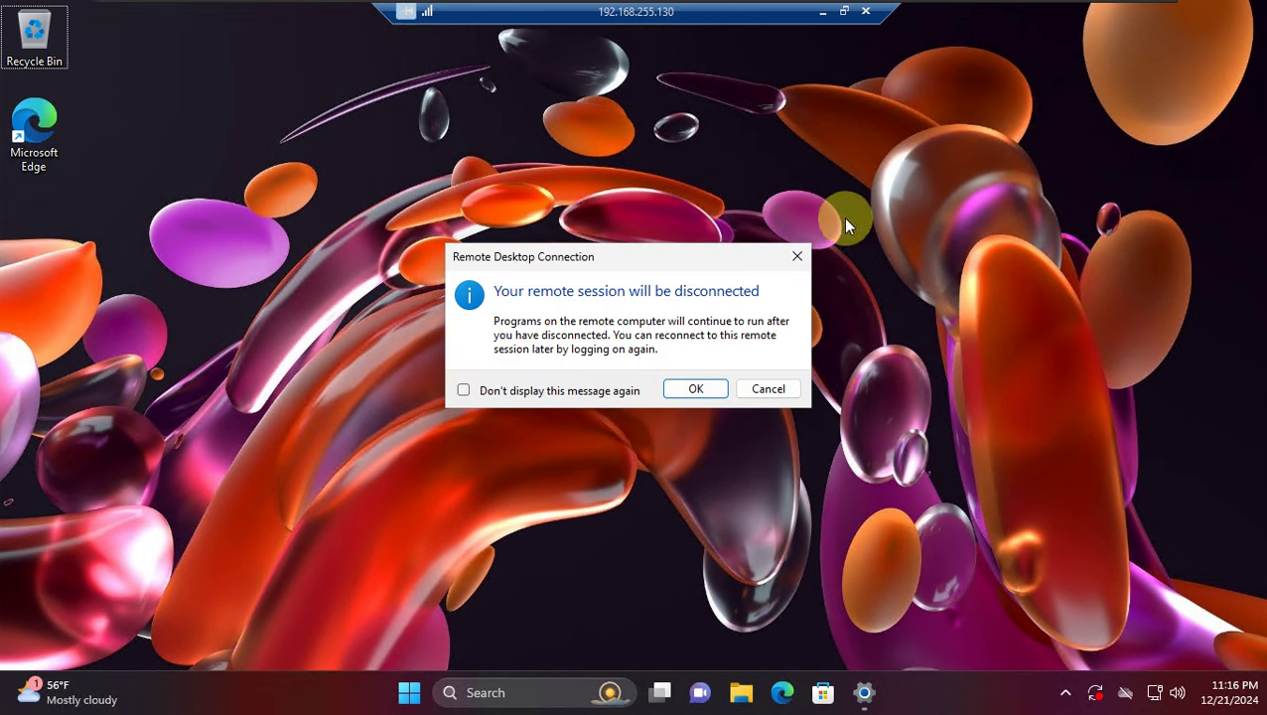
left_click(697, 388)
mouse_move(699, 6)
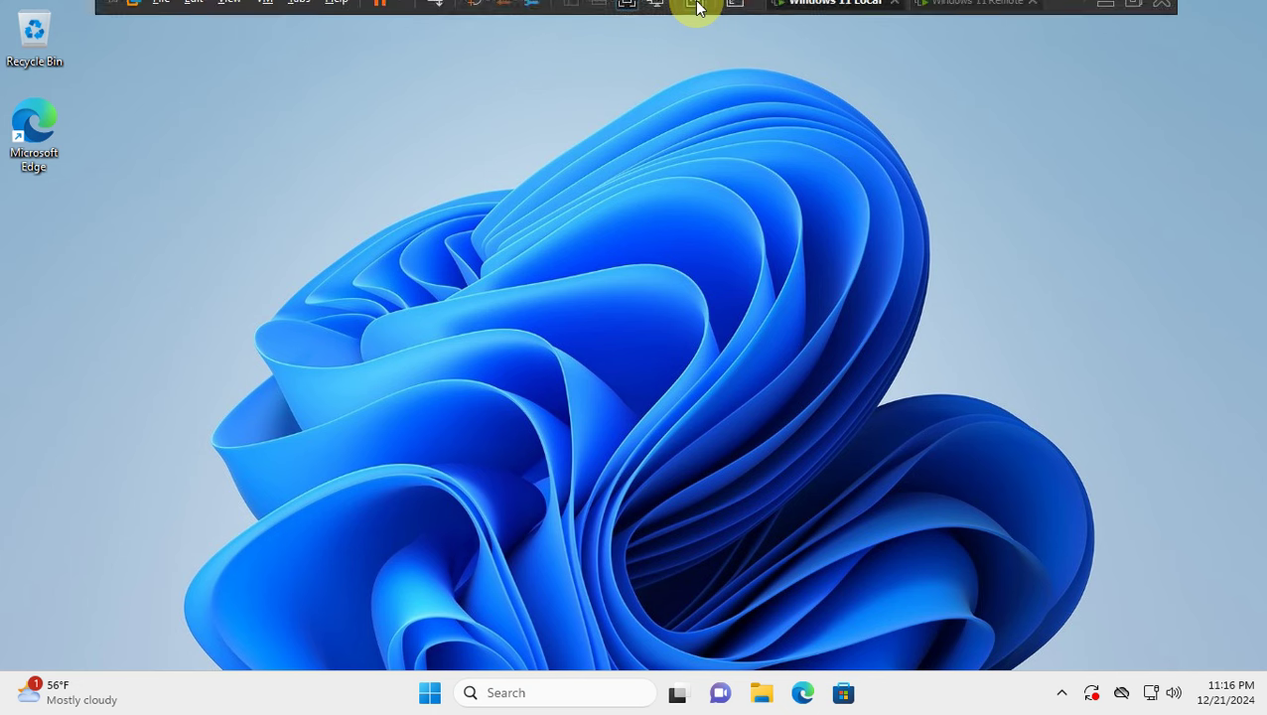